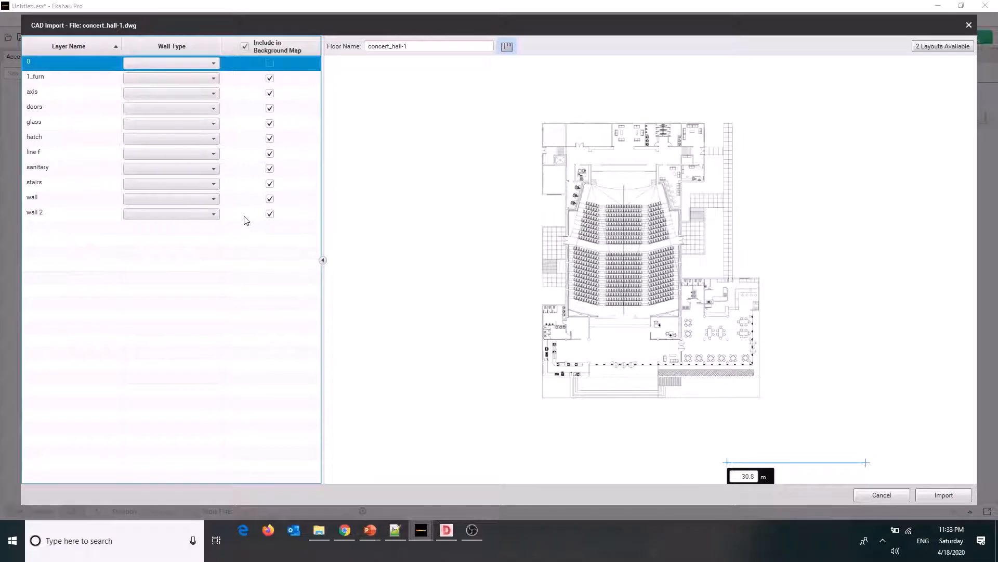
Import the concert_hall-1 CAD drawing with no wall types assigned, and check the map scale across the upper-left room
left_click(323, 261)
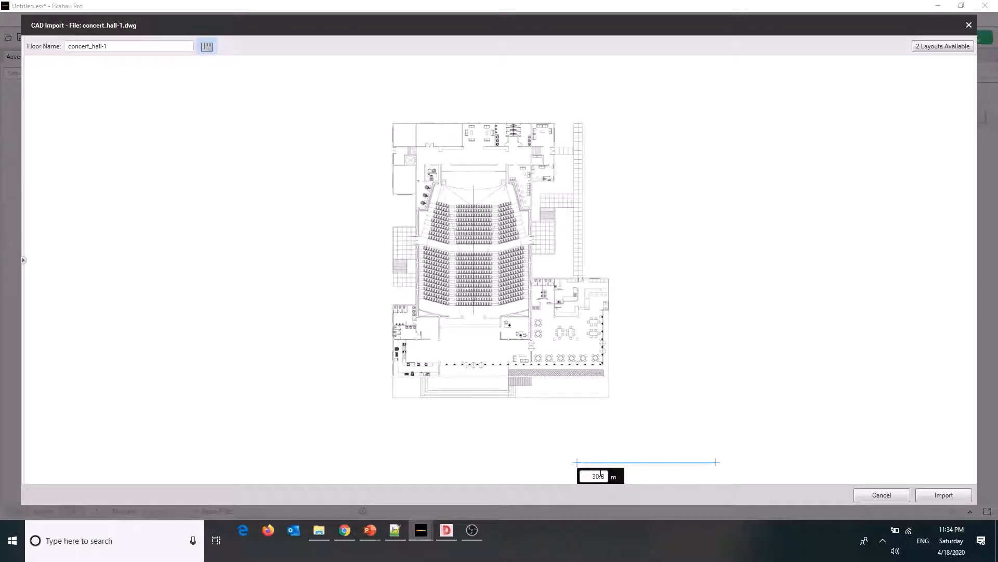
left_click(949, 494)
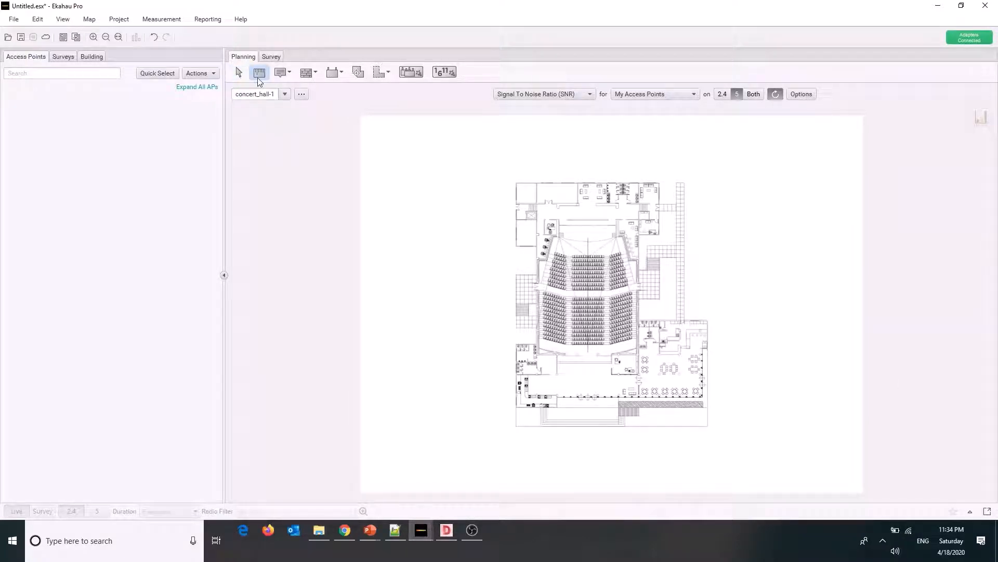
left_click_drag(517, 191, 536, 190)
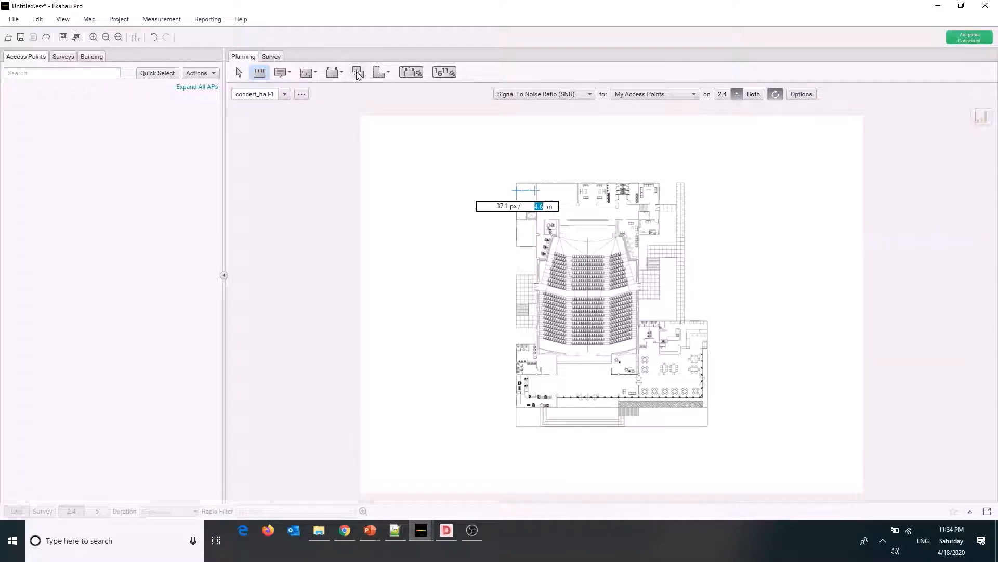
left_click(389, 74)
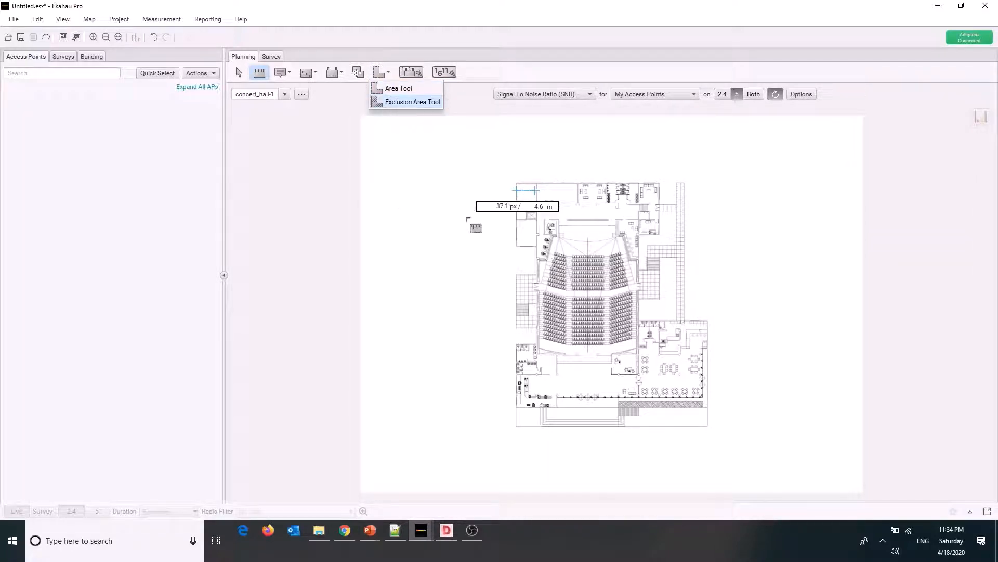
left_click(386, 75)
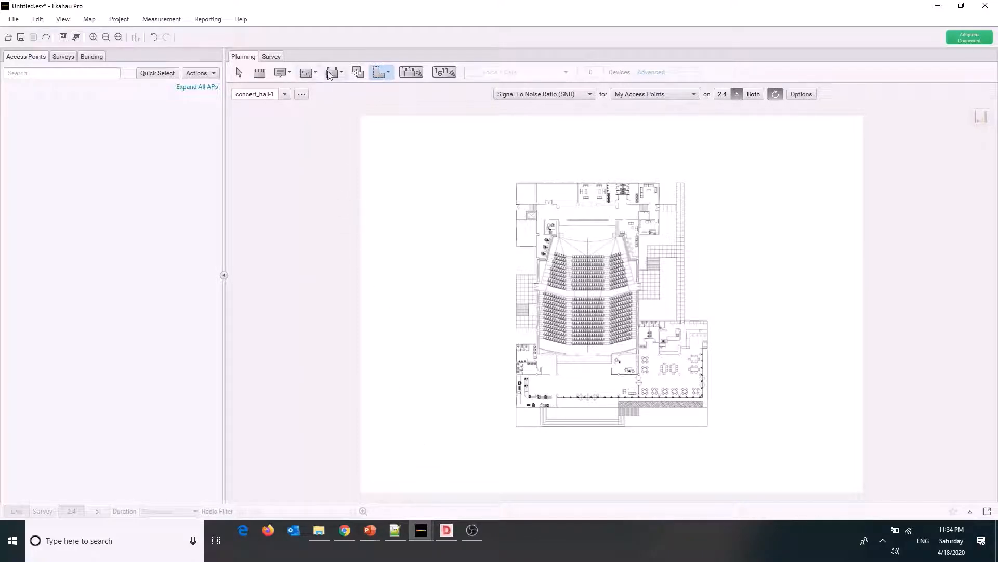
left_click(387, 76)
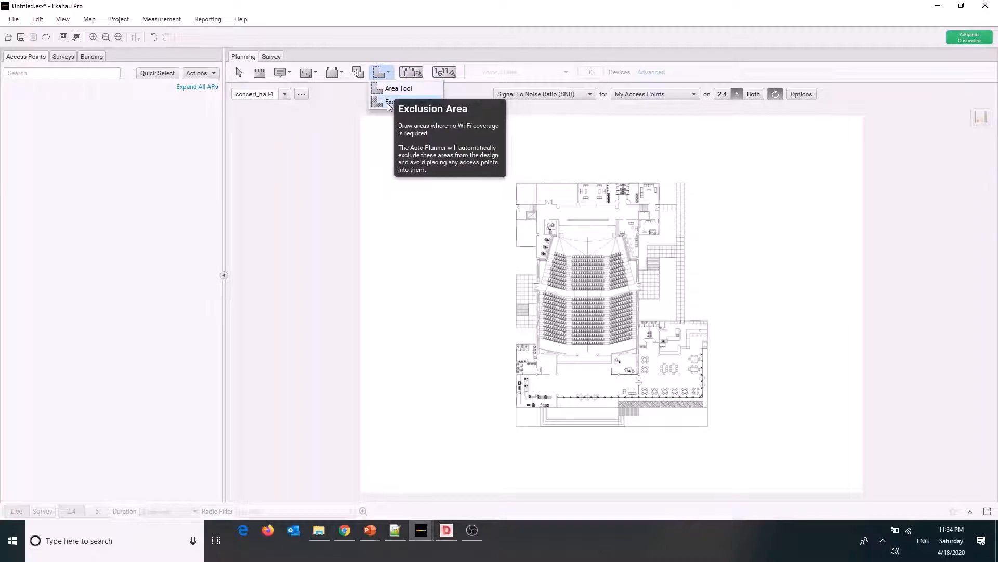
Draw Wall, Concrete (12.0dB) segments from the plan's upper-left corner along the upper edge and around the upper-right wing
left_click(315, 73)
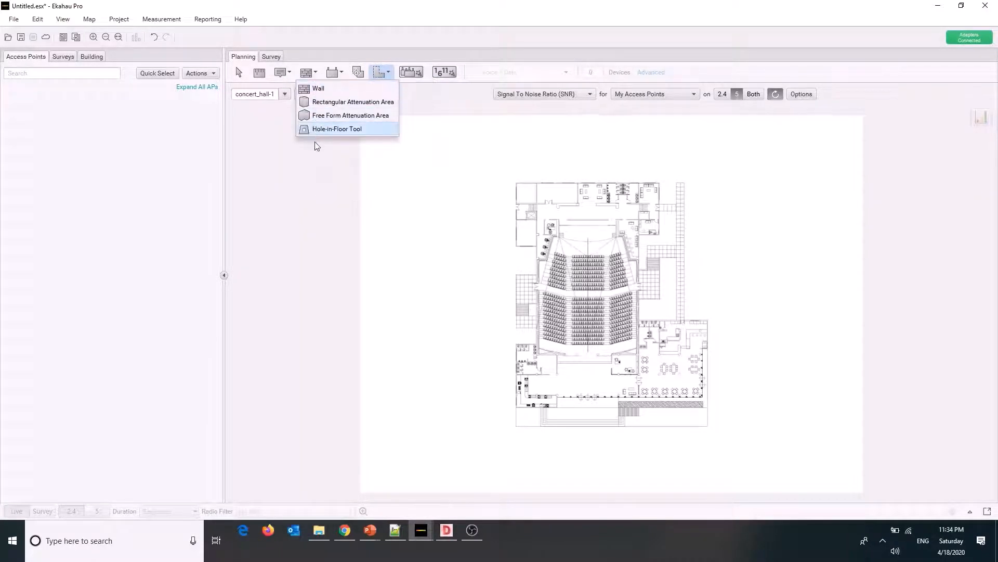
left_click(314, 92)
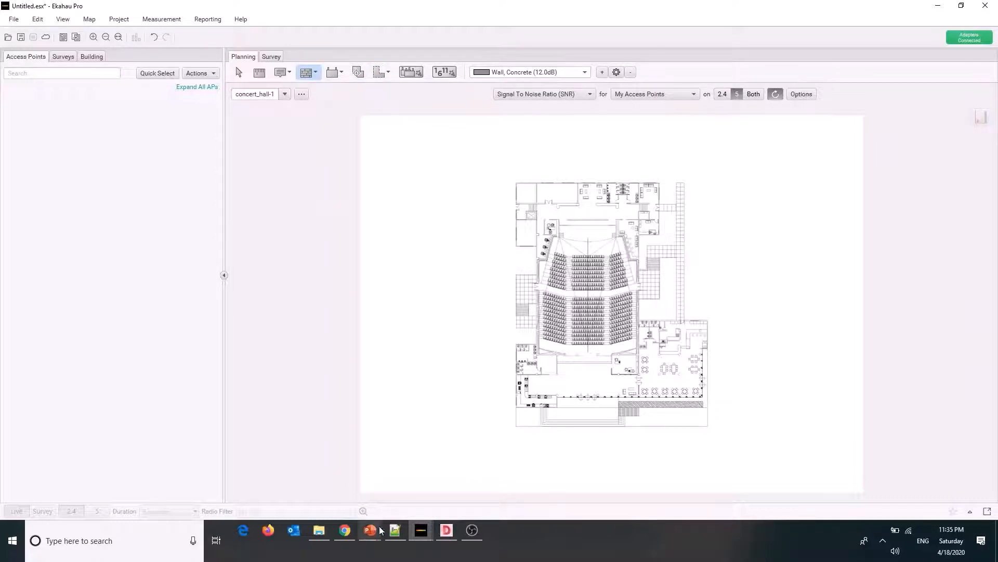
left_click_drag(479, 498, 482, 498)
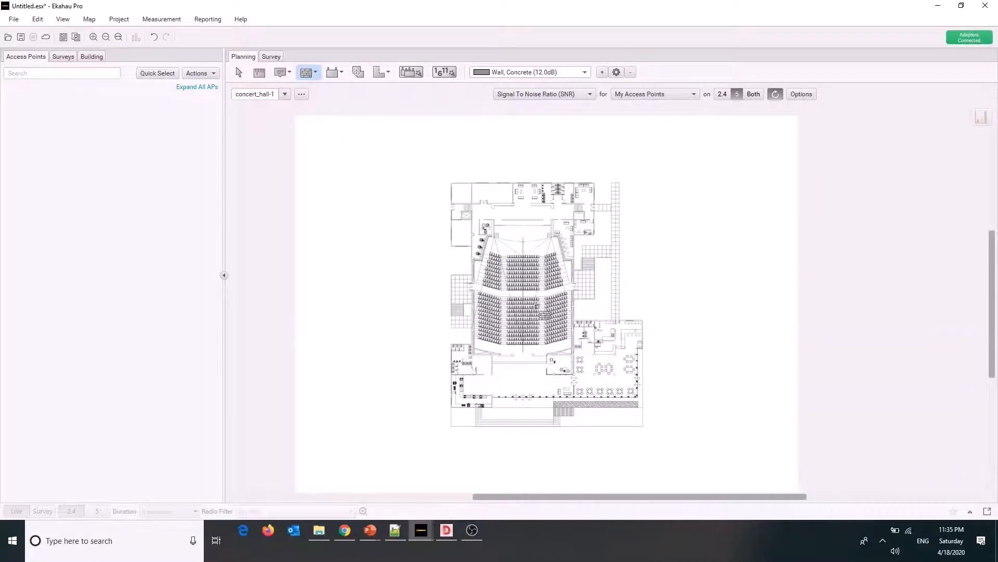
scroll(462, 211, "up", 2)
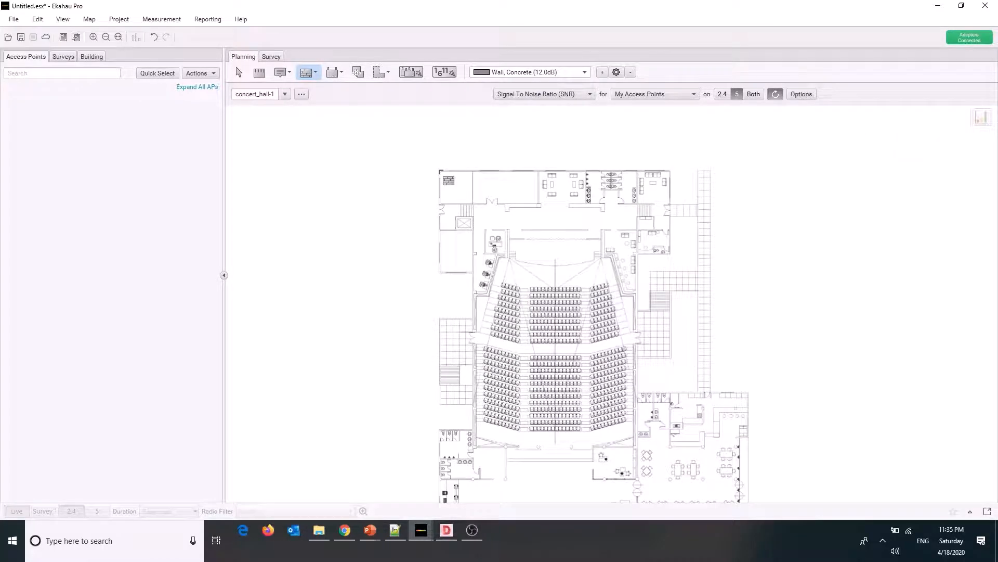
left_click(440, 171)
left_click(670, 177)
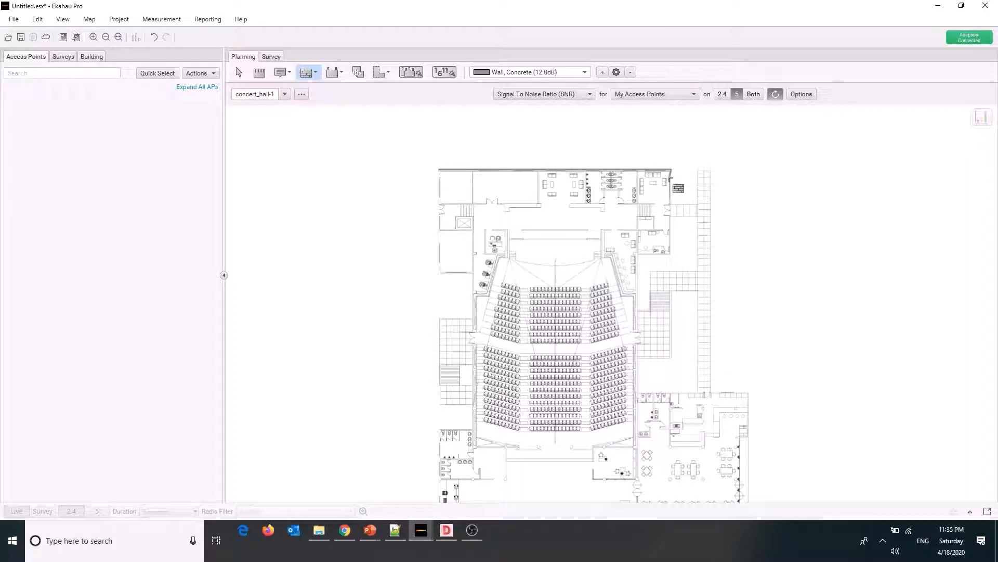
left_click(678, 258)
left_click(640, 256)
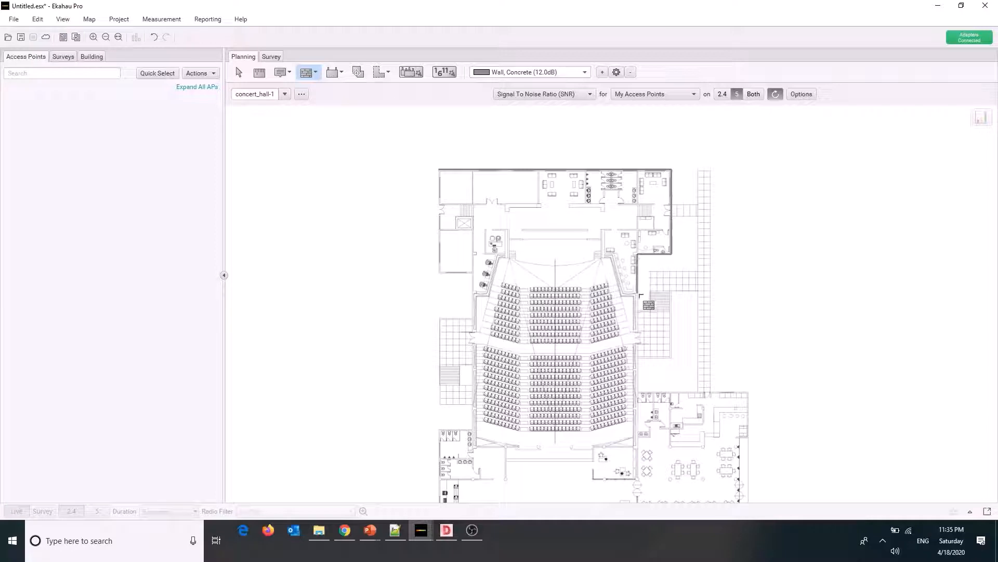
Continue the concrete wall along the slanted right side of the auditorium and across the back of the stage
left_click(636, 291)
left_click(616, 255)
left_click(602, 255)
left_click(602, 229)
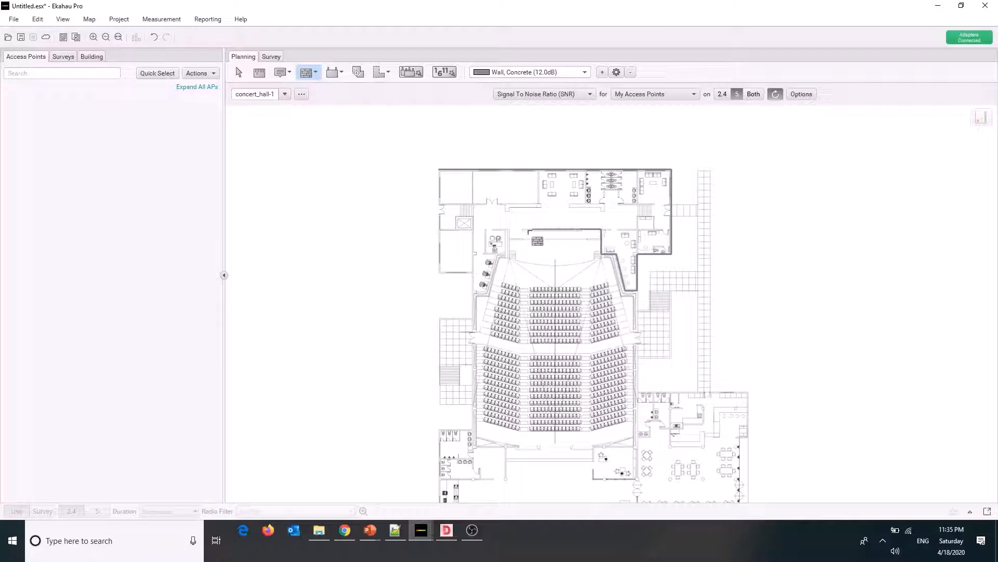
left_click(483, 229)
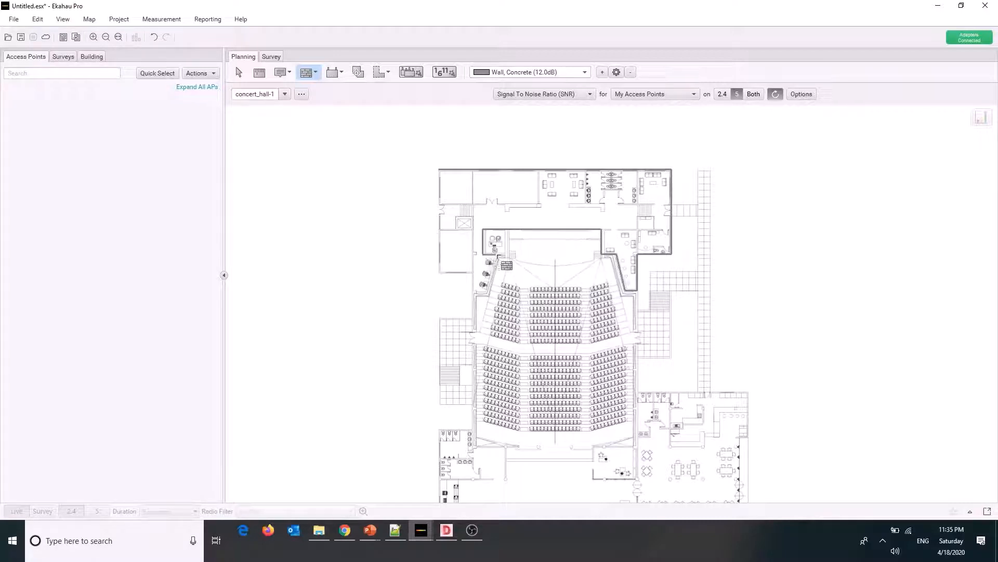
Complete the concrete wall outline down the auditorium's left side and around the upper-left wing, back to the starting corner
left_click(488, 292)
left_click(473, 293)
left_click(473, 272)
left_click(438, 271)
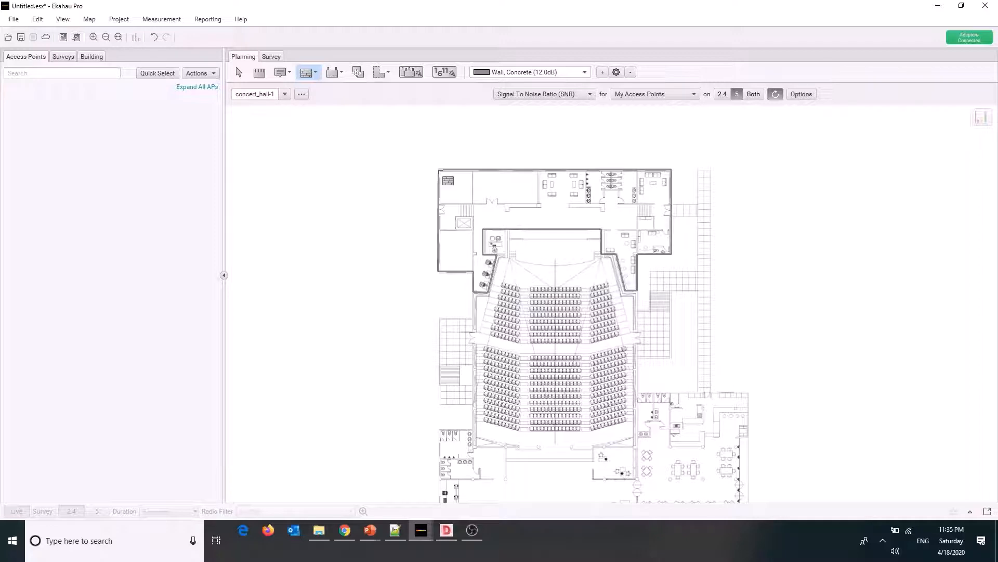
left_click(439, 169)
left_click_drag(993, 240, 994, 256)
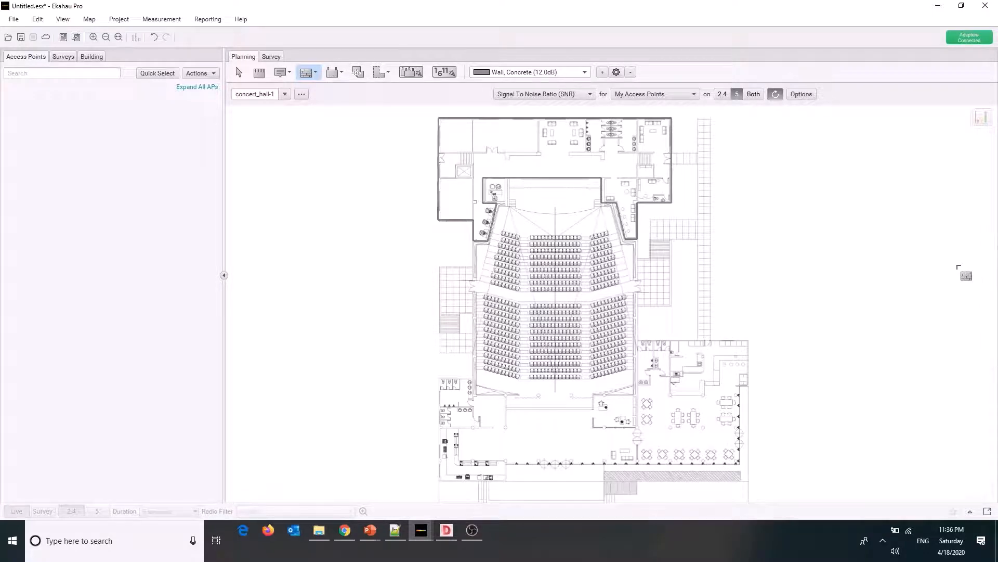
Swap the map image for concert_hall-1.dwg from the LabRepro folder, bringing up its CAD import settings
left_click(302, 94)
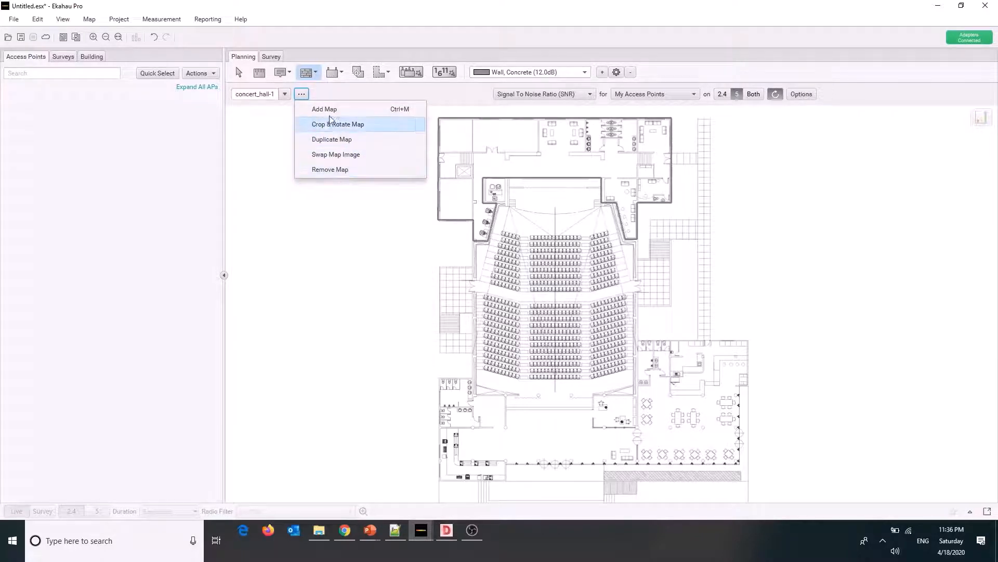
left_click(330, 158)
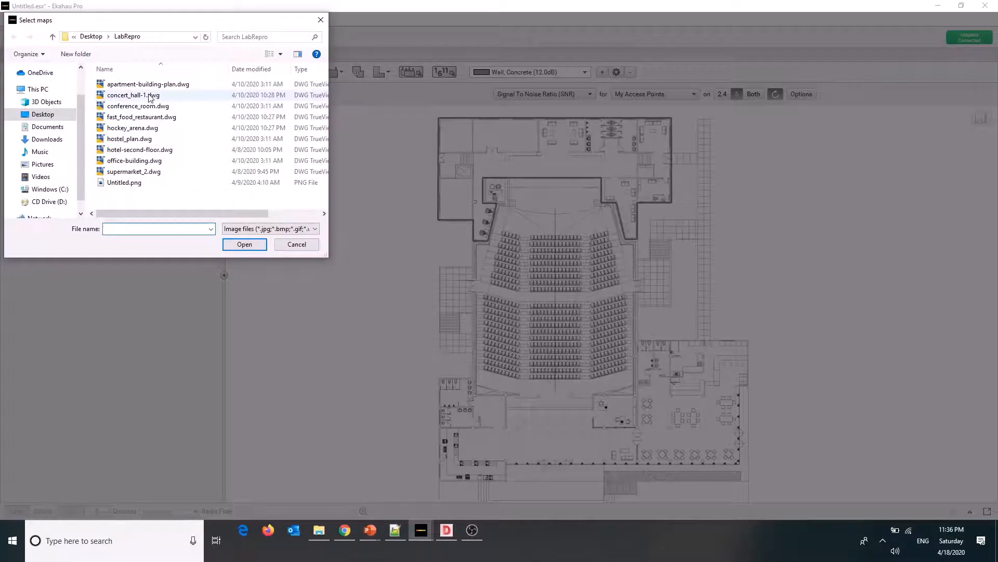
left_click(151, 96)
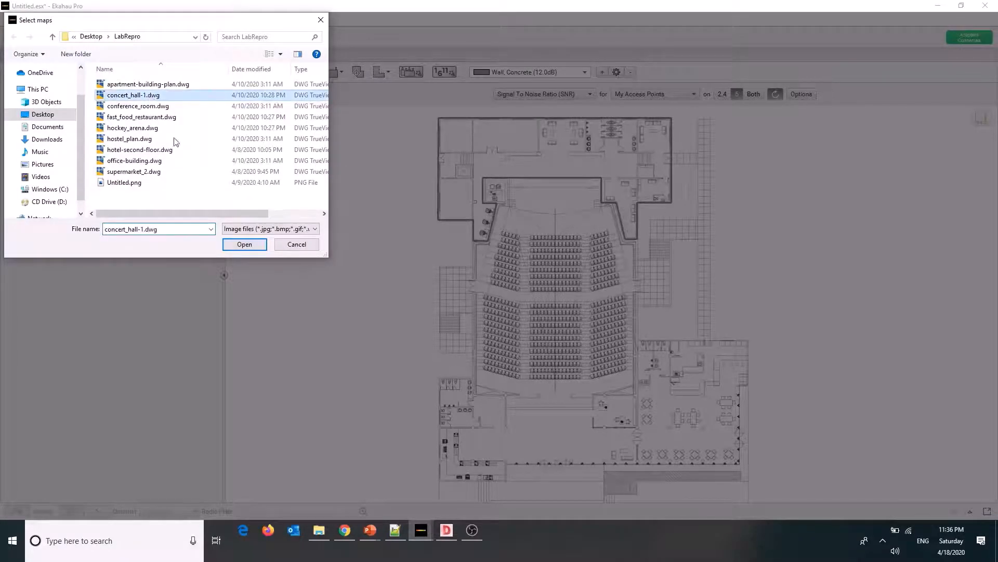
left_click(244, 242)
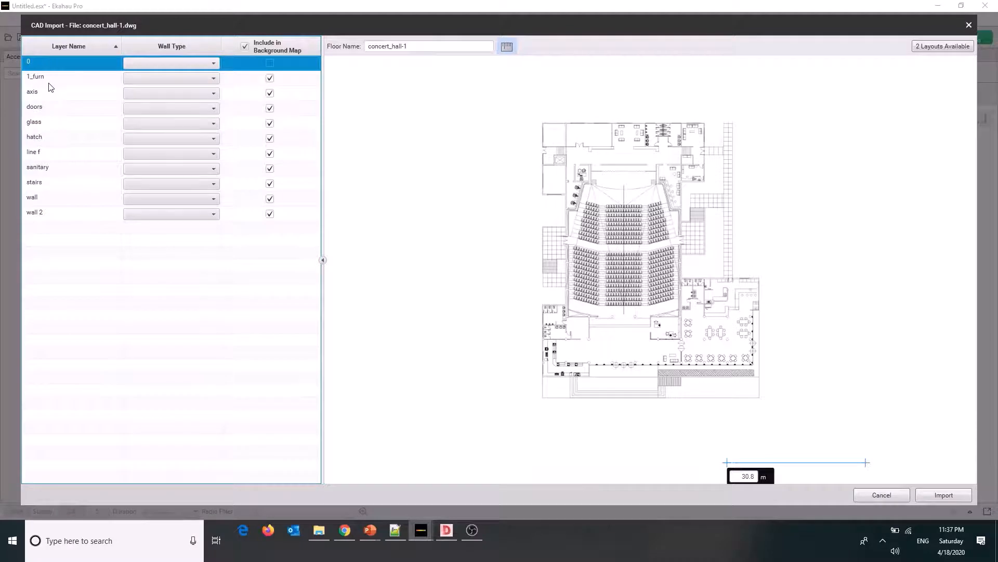
Assign the Bookshelf (2.0dB) wall type to the 1_furn layer and exclude the axis layer from the background map
left_click(61, 83)
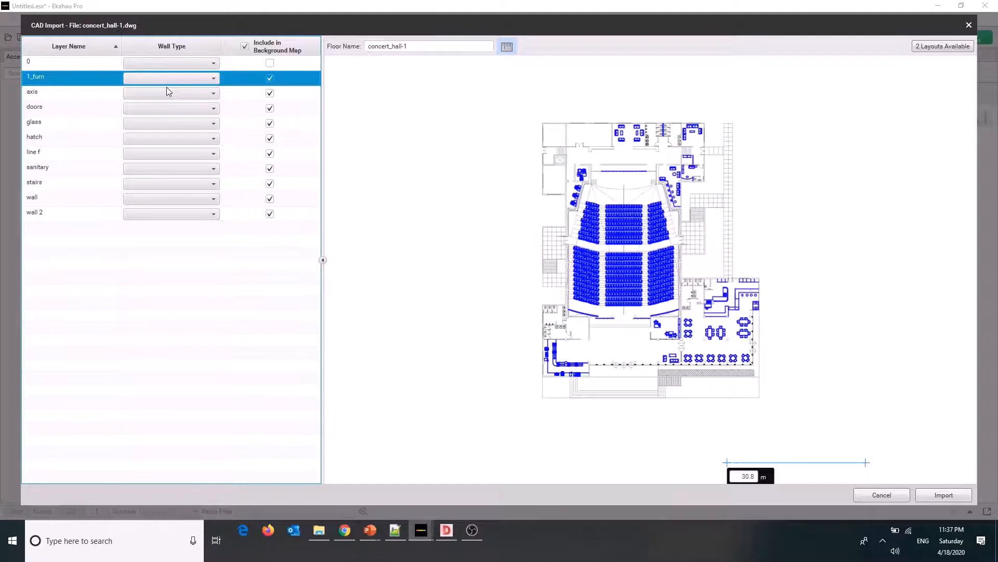
left_click(179, 81)
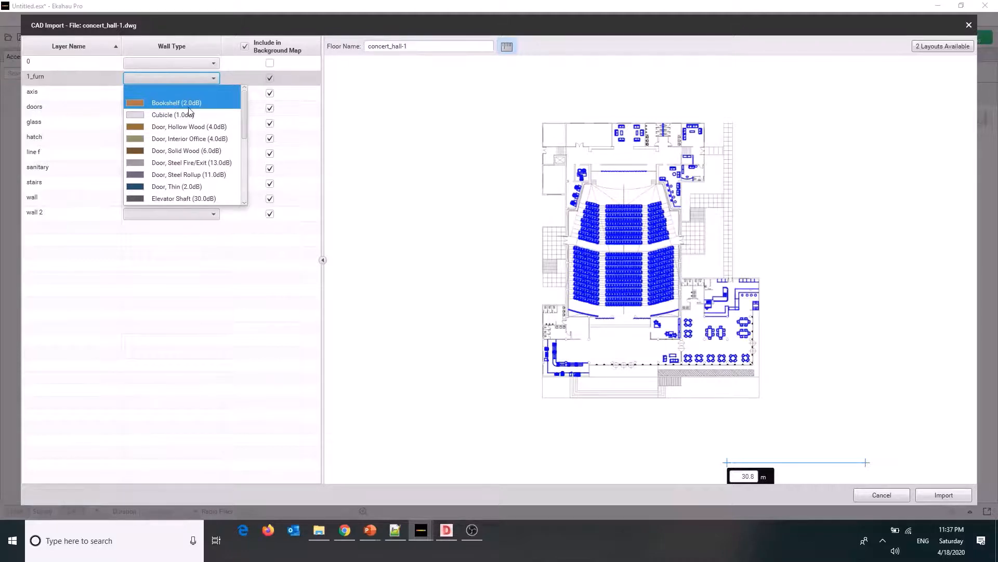
left_click(191, 104)
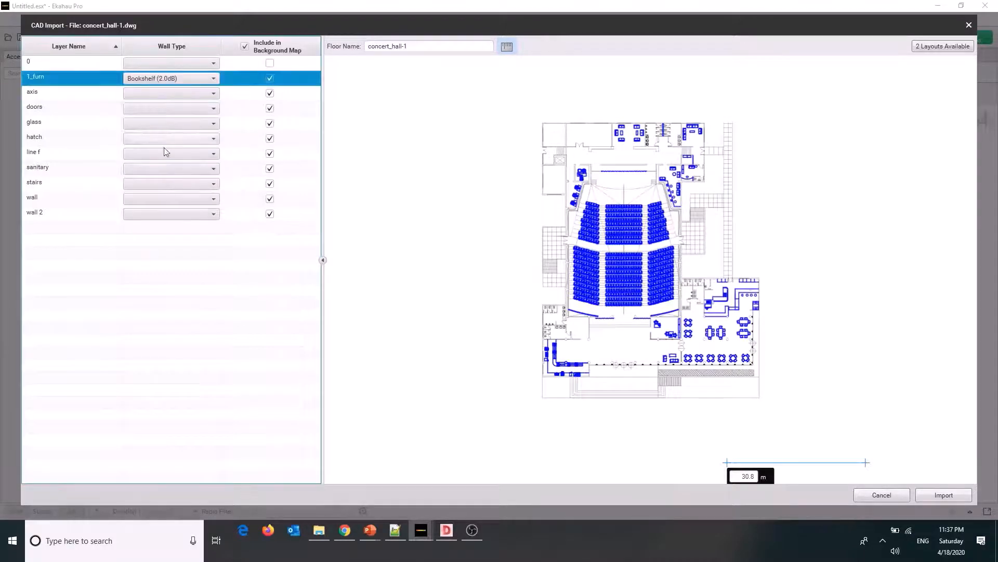
left_click(67, 97)
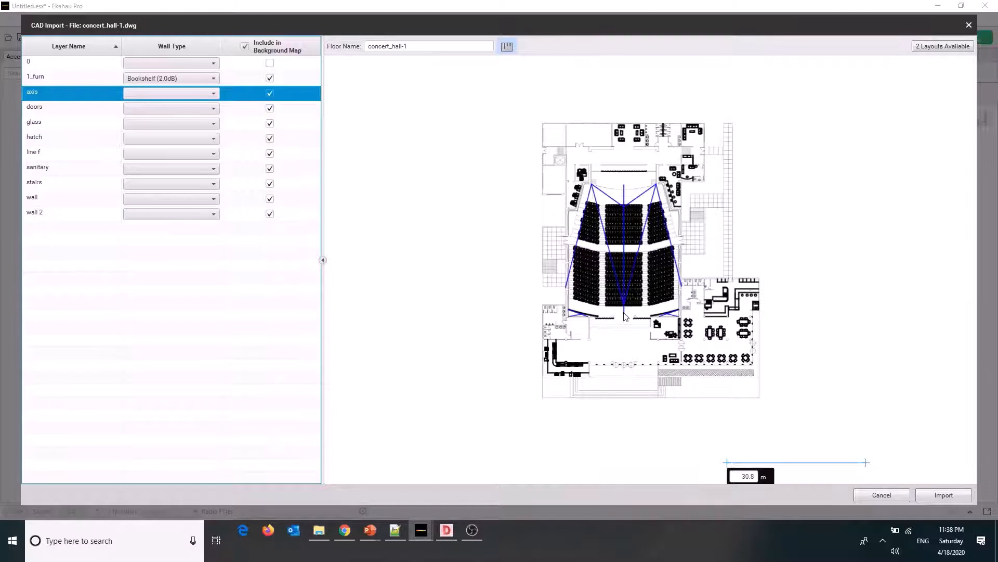
left_click(269, 94)
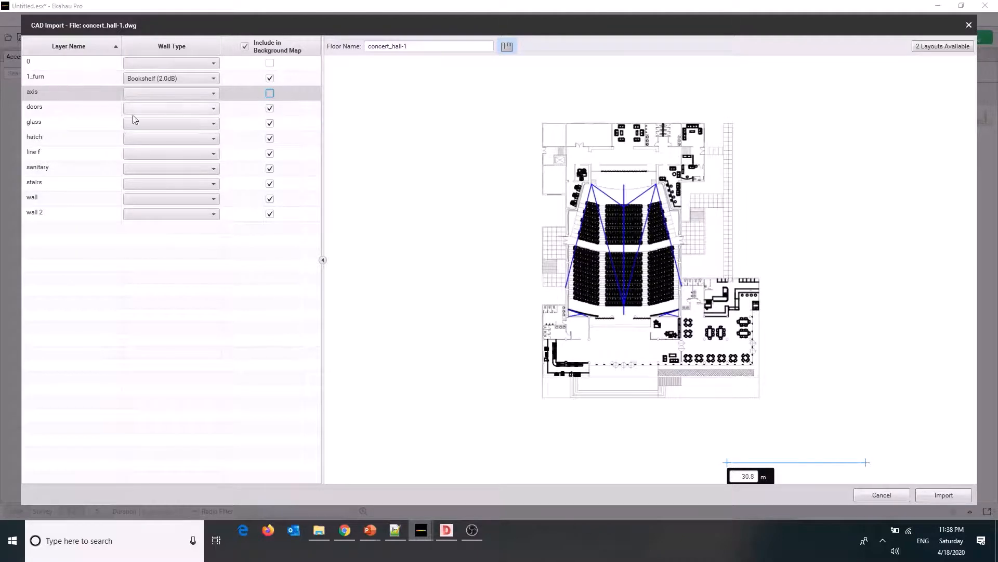
Assign the Door, Interior Office (4.0dB) wall type to the doors layer
left_click(79, 107)
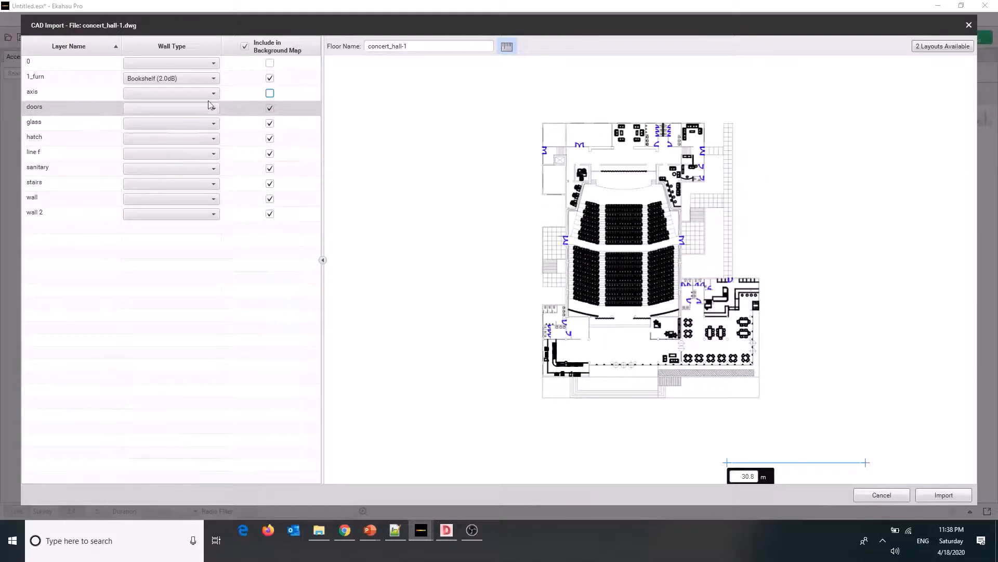
left_click(169, 108)
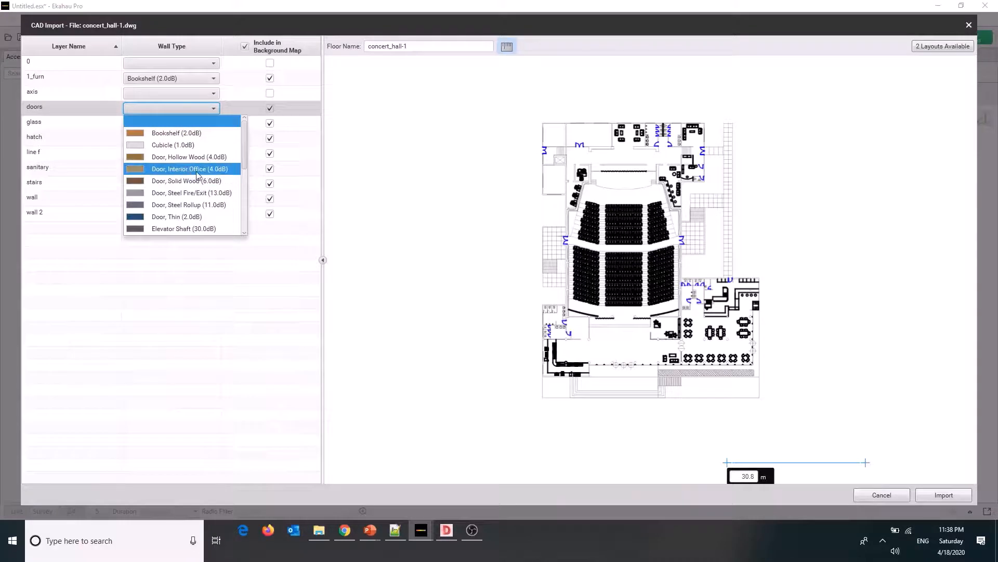
left_click(180, 170)
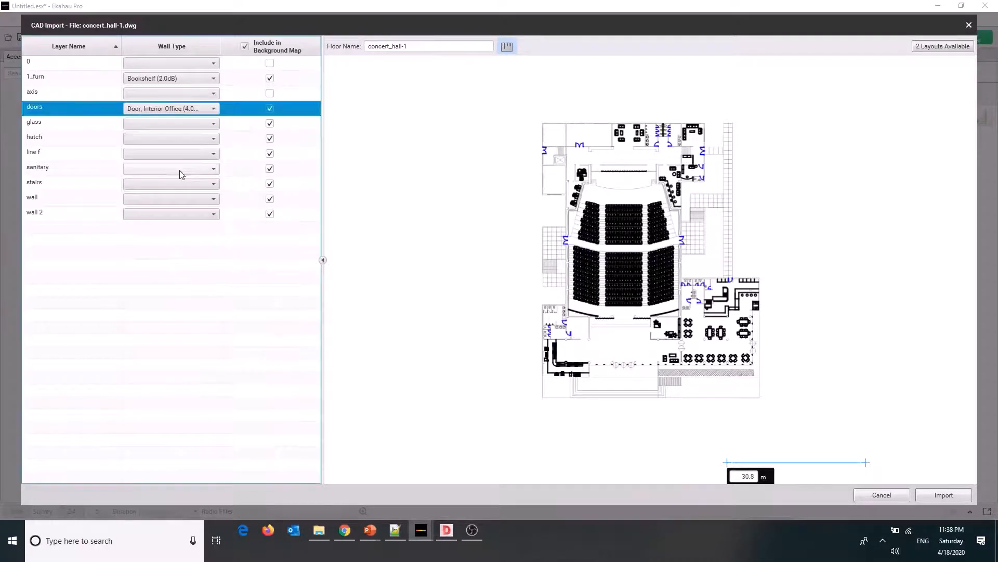
Inspect the glass layer in the plan preview and assign it the Window, Thick (3.0dB) wall type
left_click(86, 125)
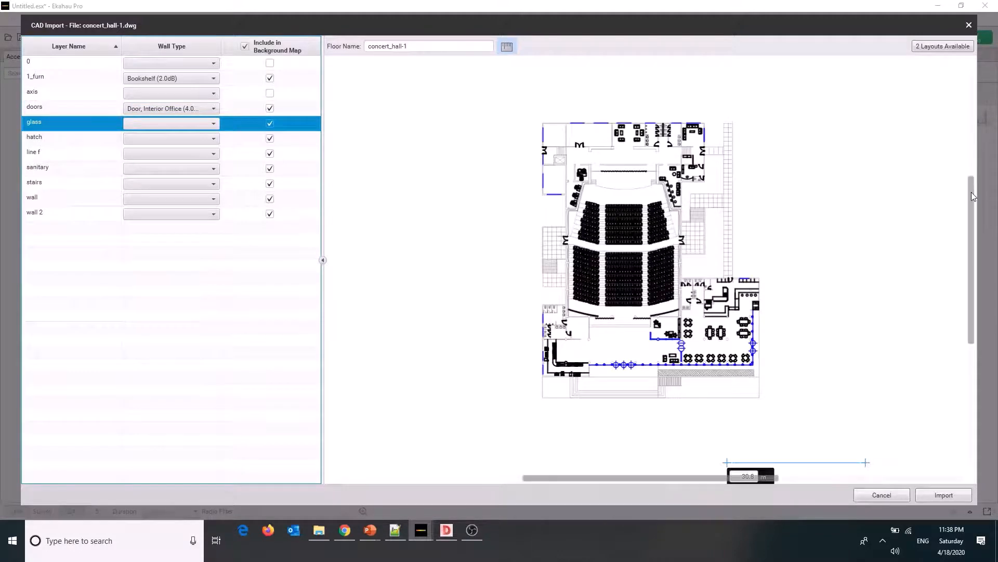
left_click_drag(971, 195, 971, 198)
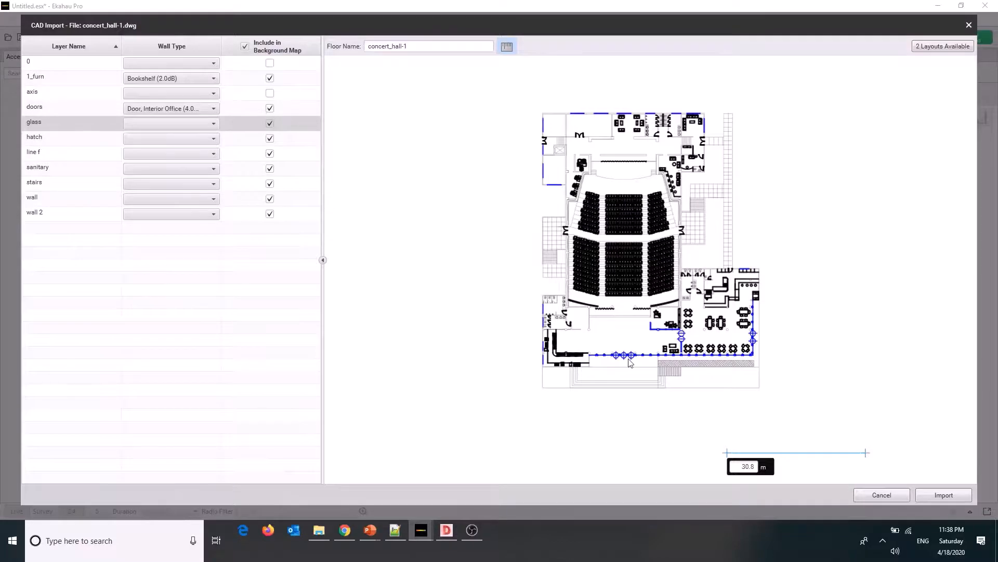
scroll(629, 357, "up", 3)
scroll(630, 356, "up", 3)
scroll(630, 355, "down", 3)
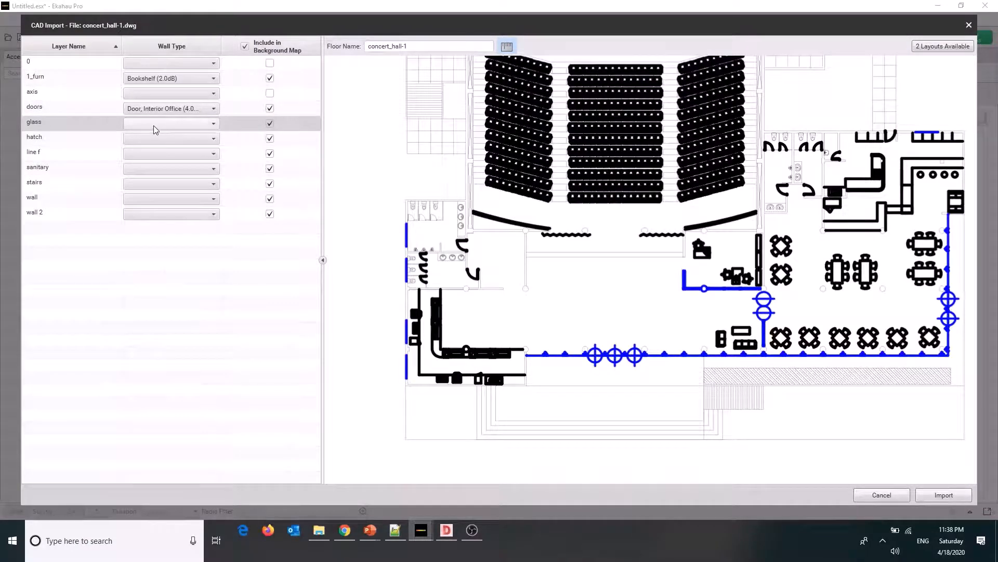
left_click(157, 124)
scroll(176, 202, "down", 10)
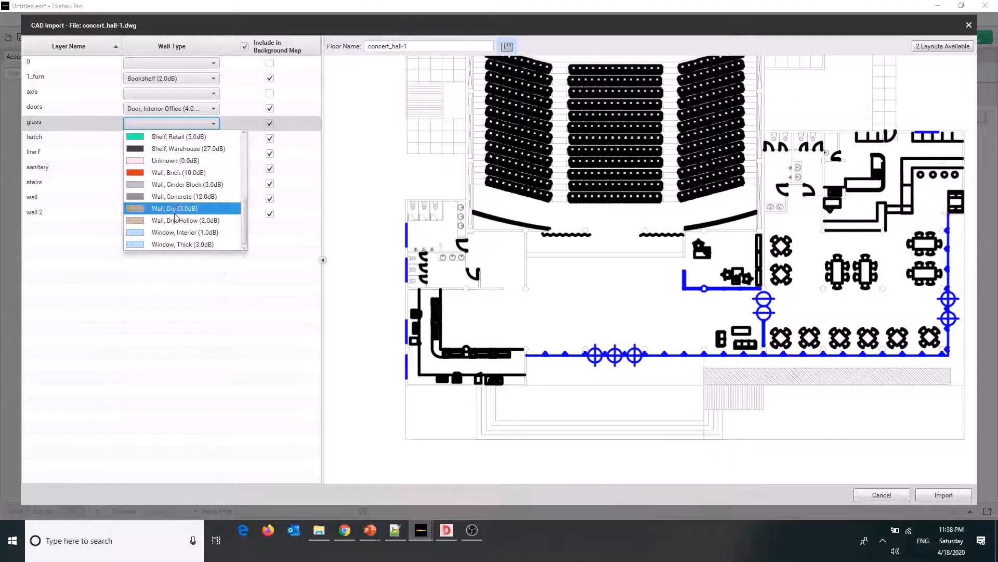
left_click(196, 244)
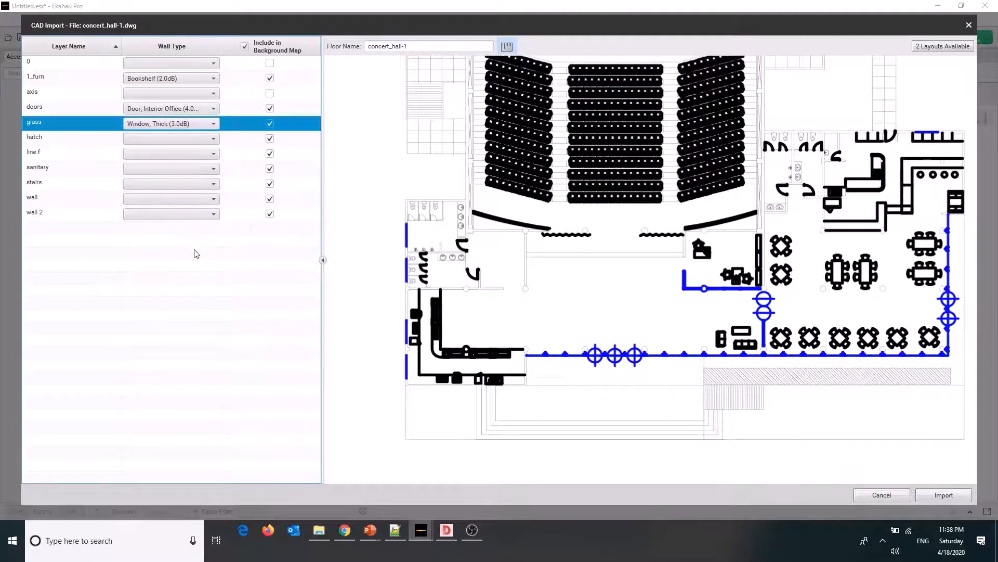
Inspect the hatch and line f layers in the plan preview and exclude both from the background map
left_click(76, 137)
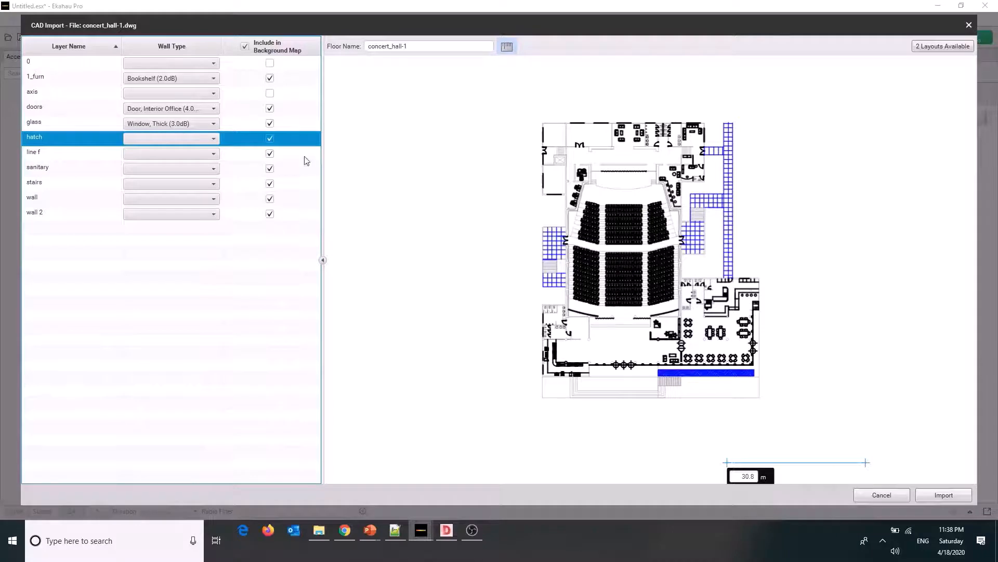
left_click(270, 138)
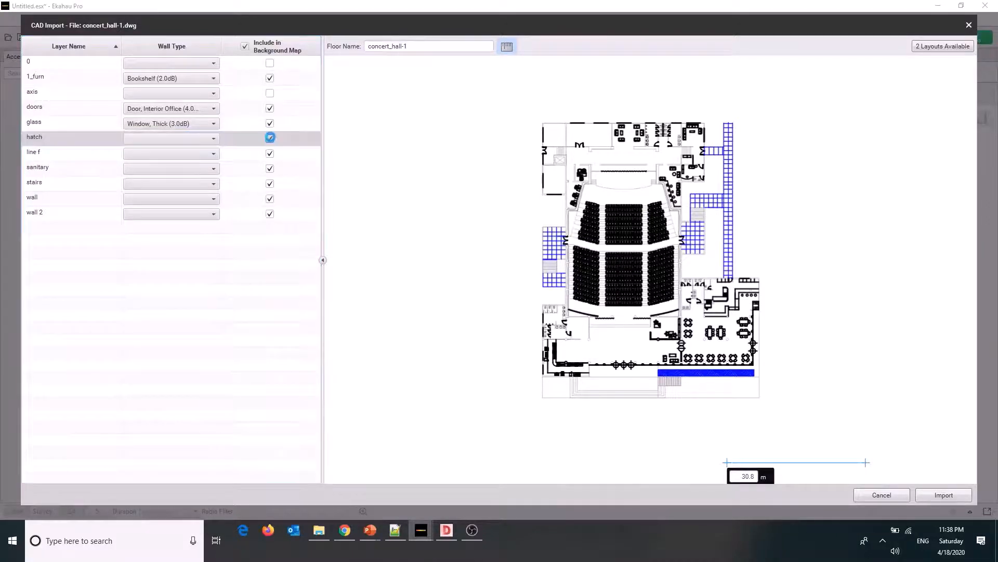
left_click(76, 154)
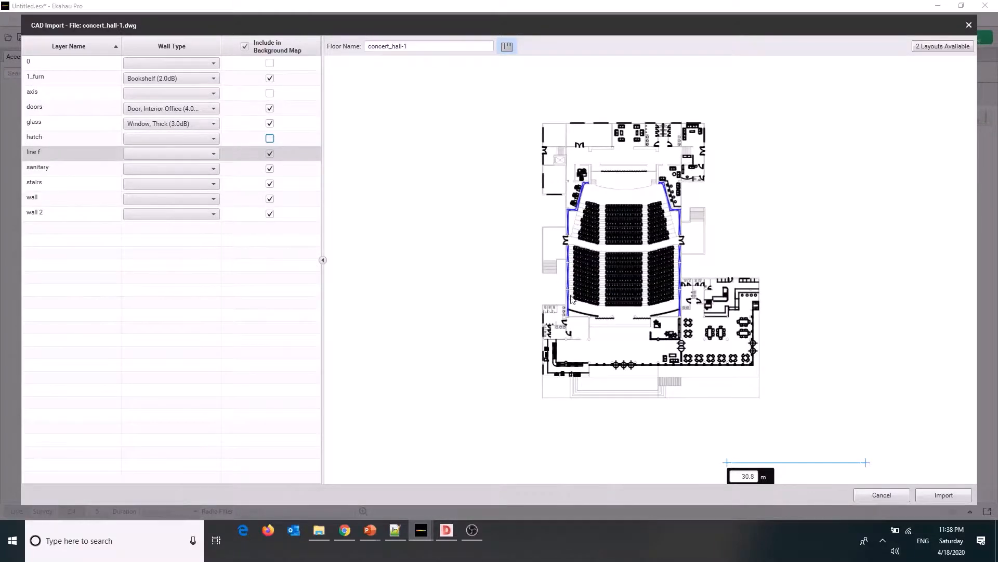
scroll(572, 298, "up", 3)
scroll(570, 298, "up", 6)
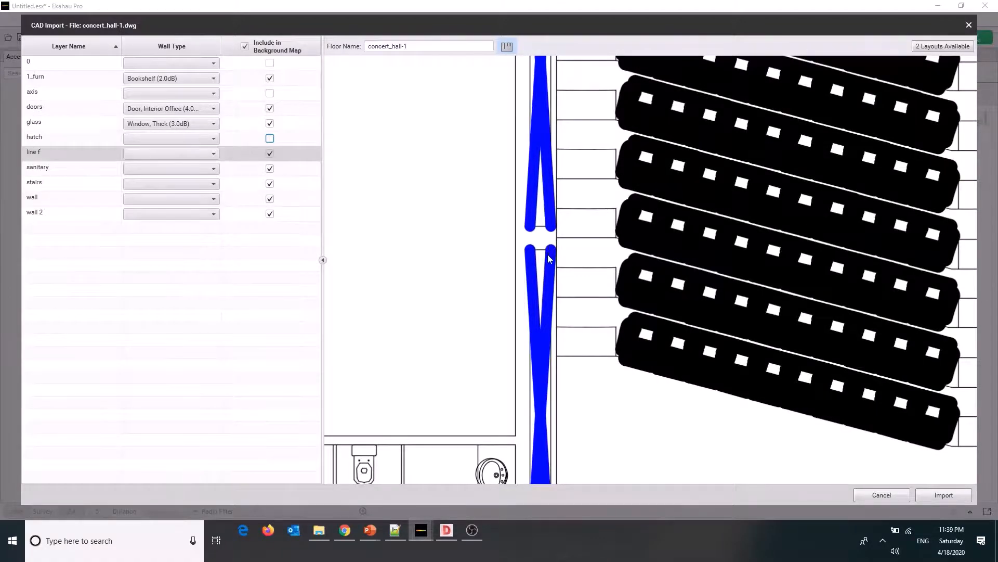
scroll(549, 255, "down", 3)
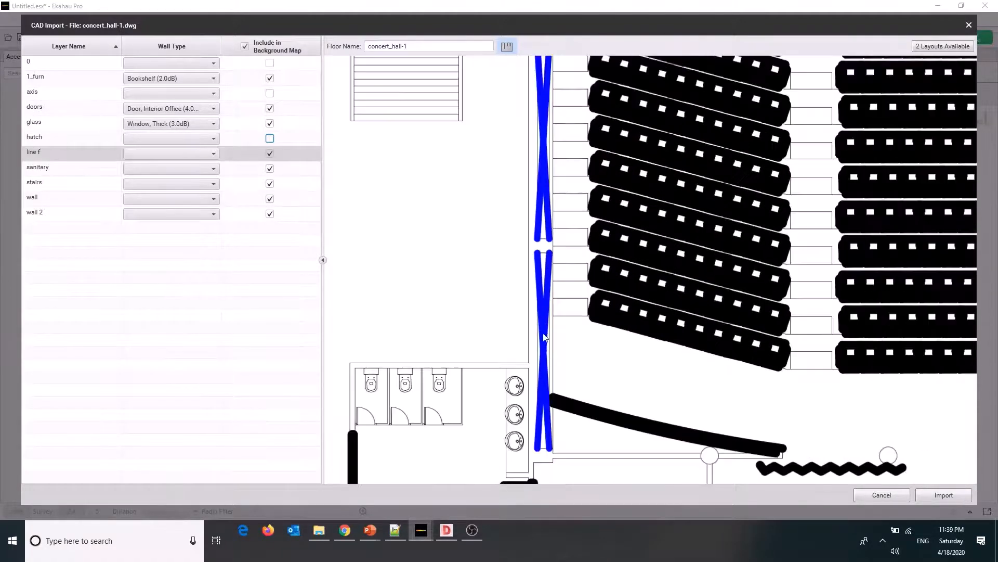
left_click(270, 153)
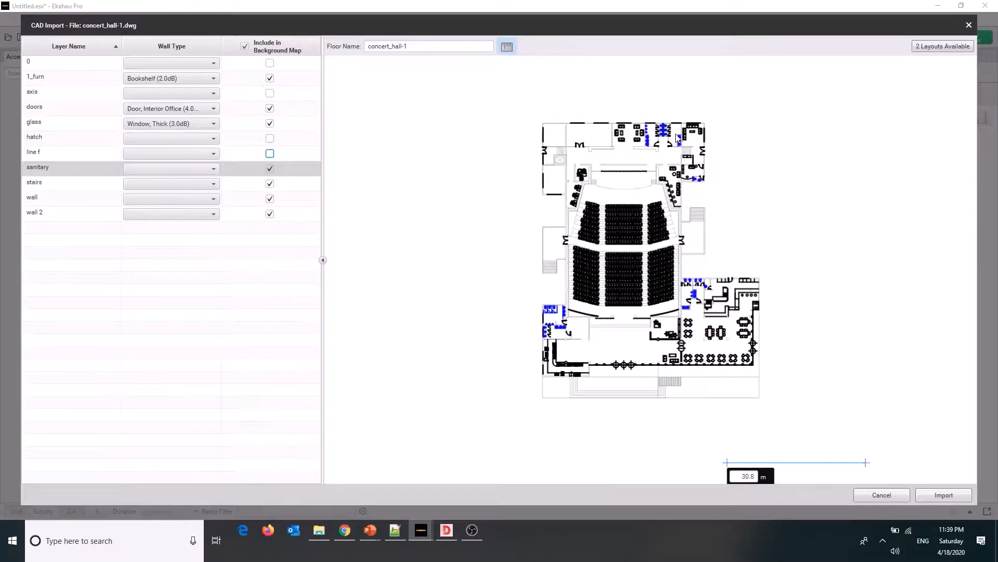
Inspect the sanitary layer in the plan preview and assign it the Marble (6.0dB) wall type
scroll(676, 136, "up", 5)
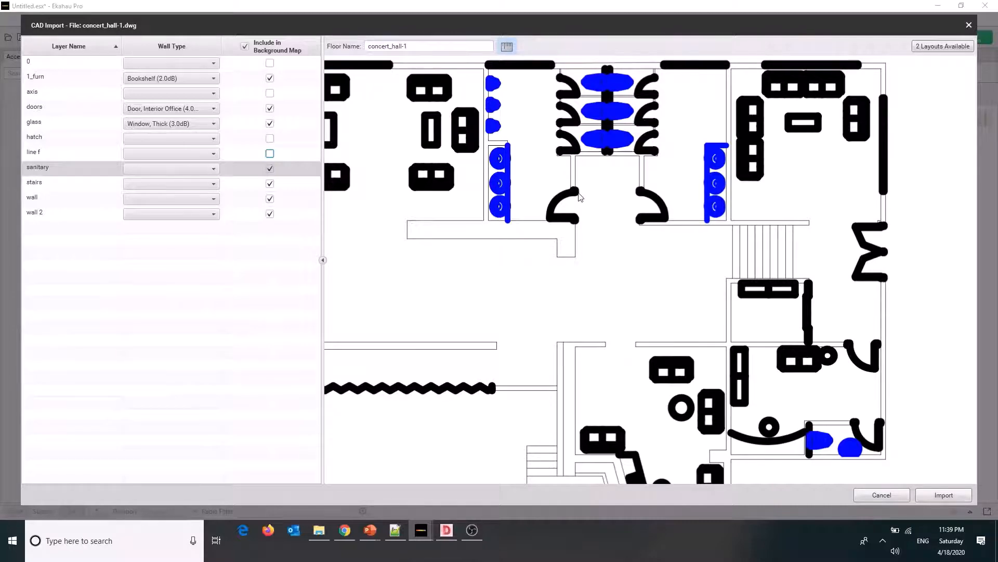
scroll(580, 196, "down", 5)
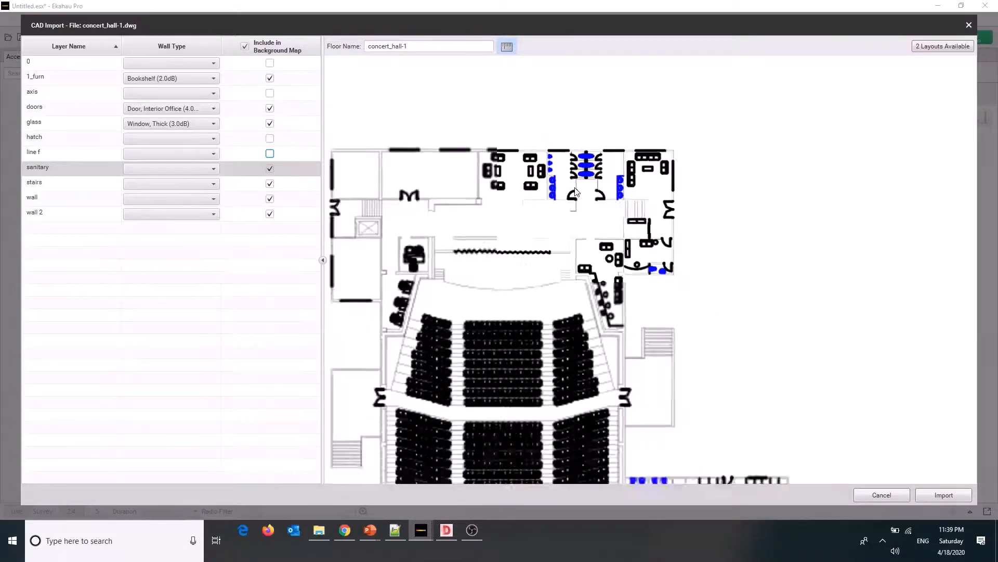
left_click(216, 171)
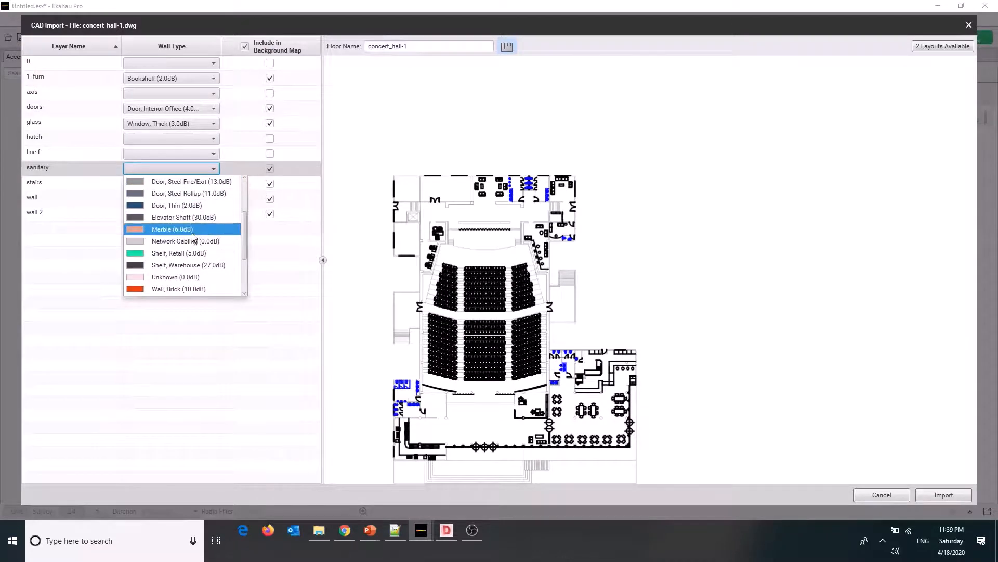
left_click(187, 232)
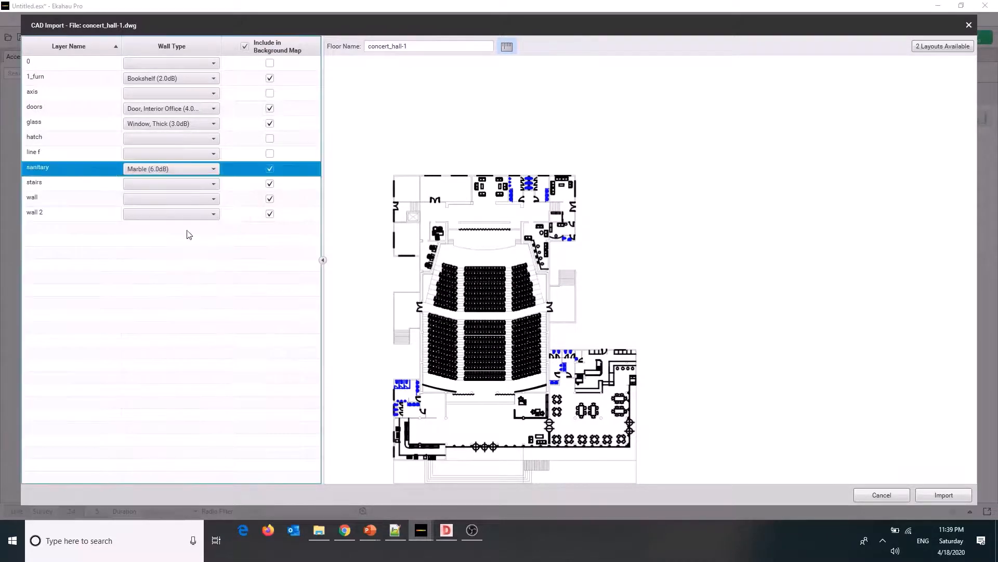
Assign the Wall, Concrete (12.0dB) wall type to the stairs layer
left_click(71, 186)
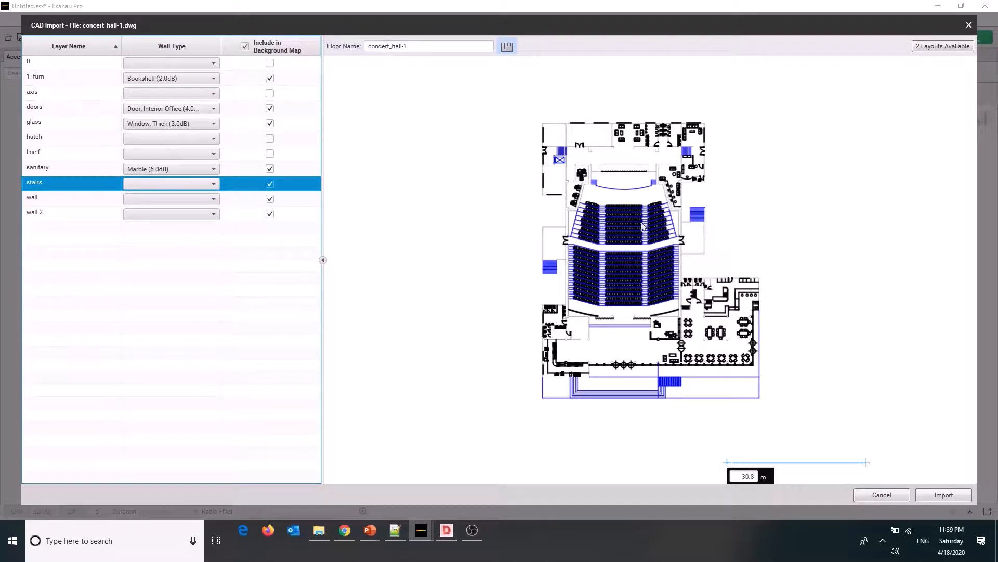
left_click(165, 189)
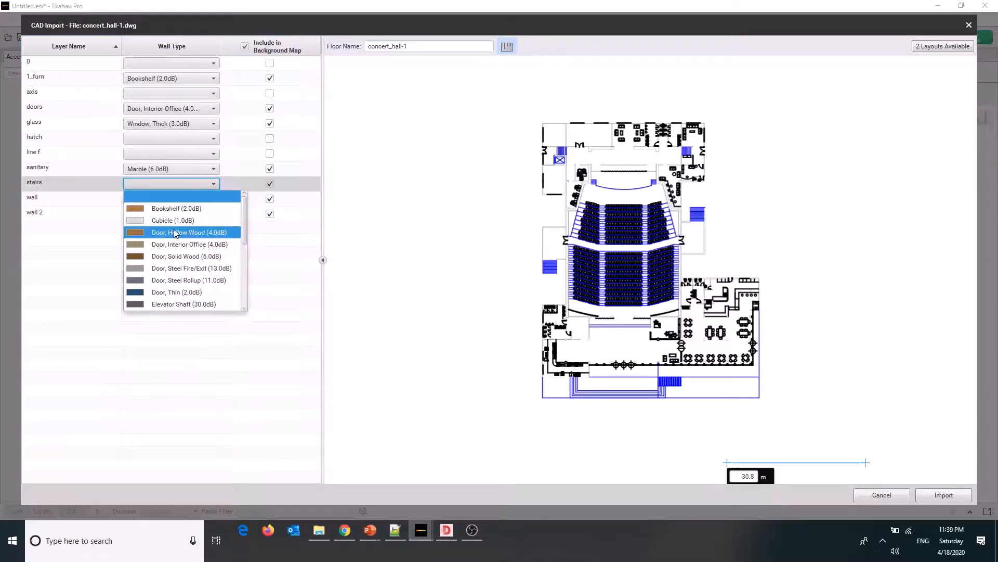
scroll(195, 290, "down", 5)
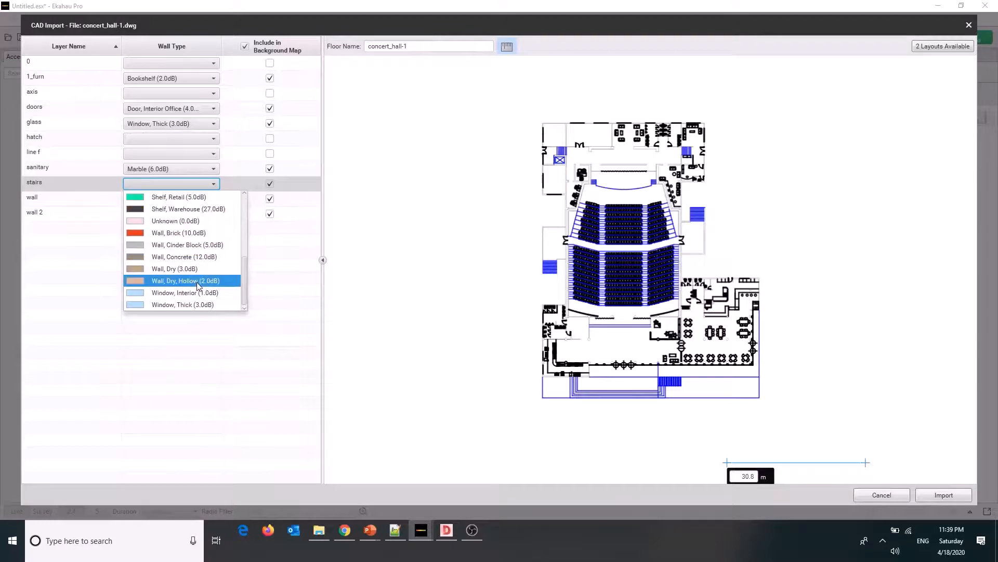
left_click(201, 257)
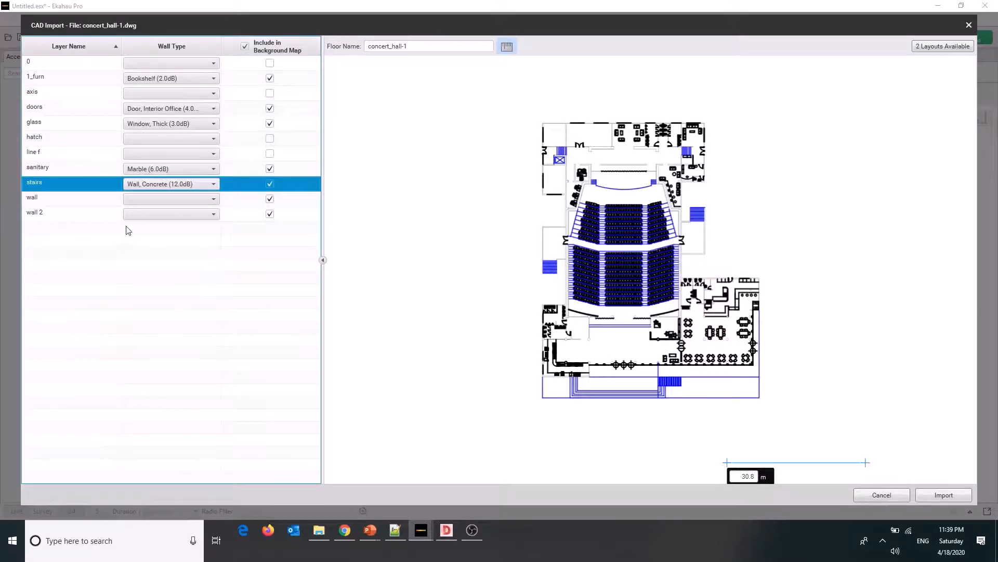
Assign the Wall, Concrete (12.0dB) wall type to the wall layer
left_click(75, 200)
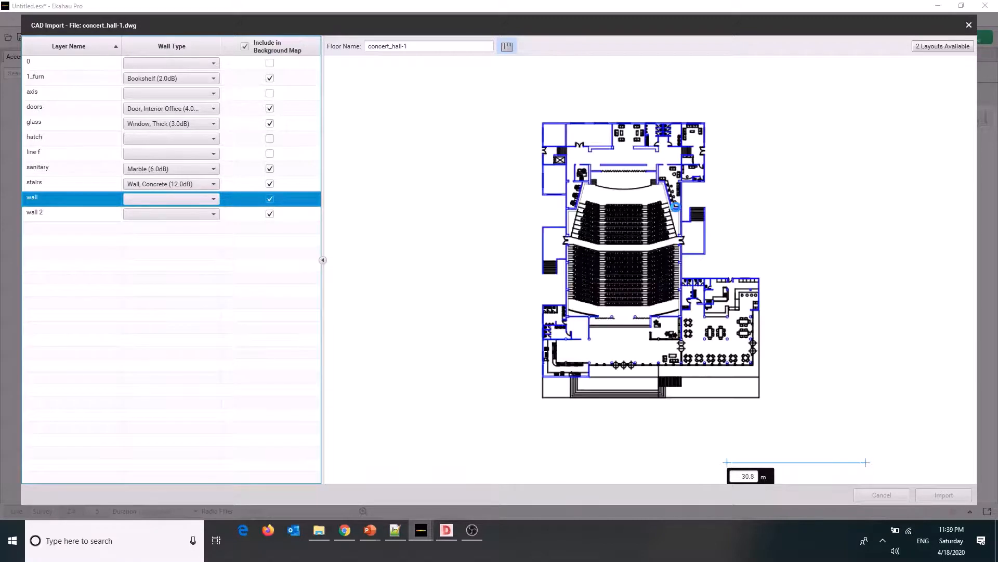
left_click(214, 198)
scroll(208, 289, "down", 3)
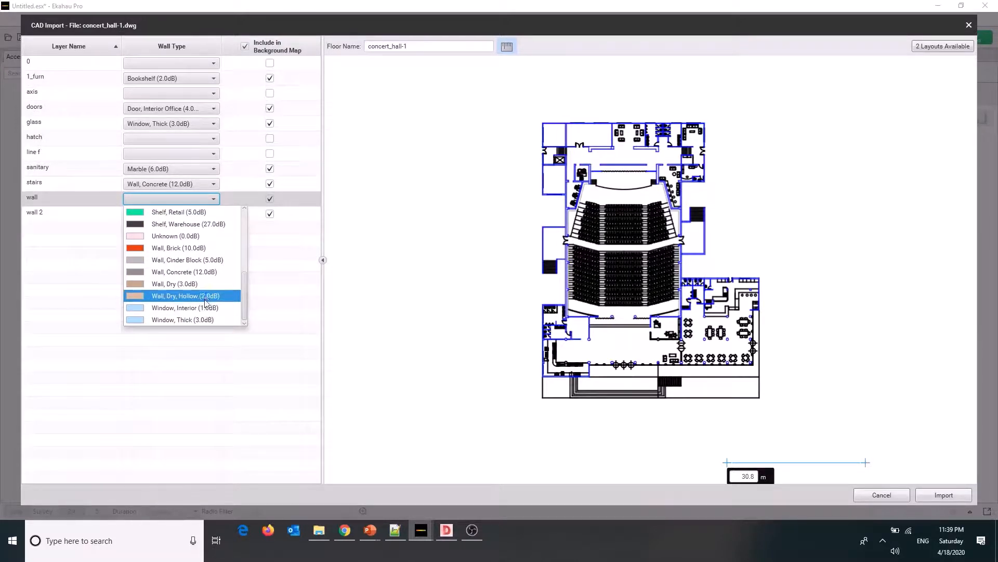
left_click(206, 272)
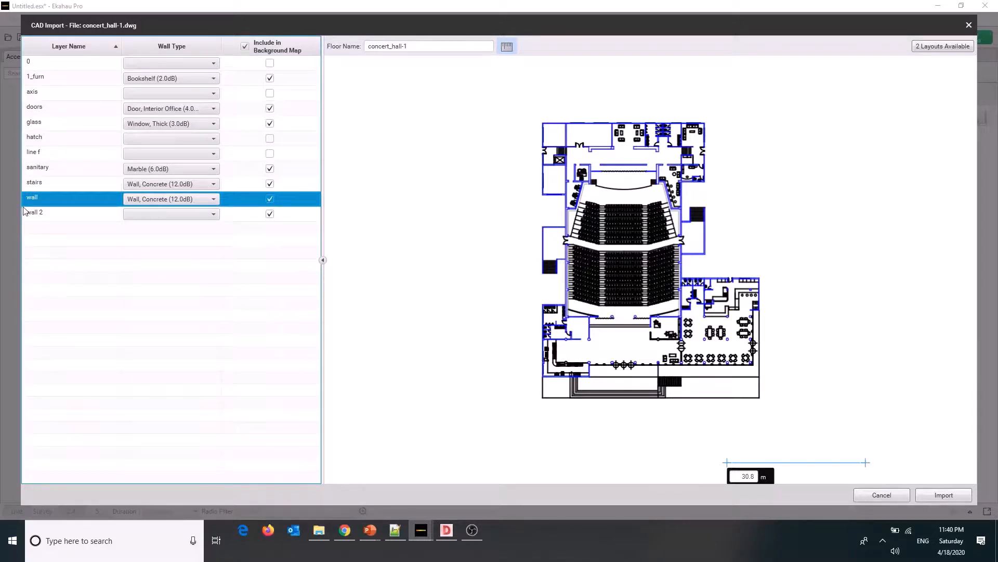
Inspect the wall 2 layer around the auditorium and assign it the Wall, Dry, Hollow (2.0dB) wall type
left_click(47, 213)
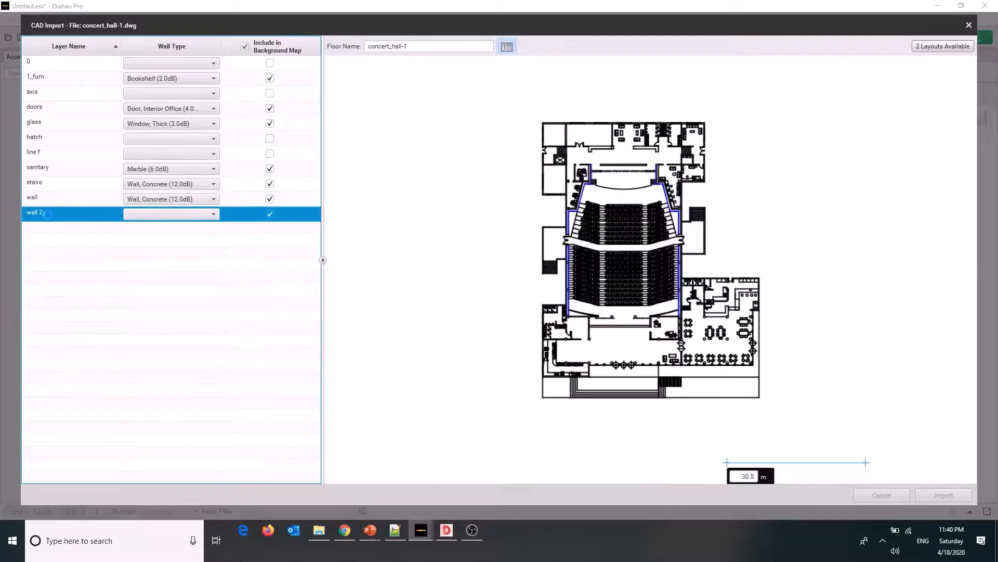
scroll(583, 298, "up", 3)
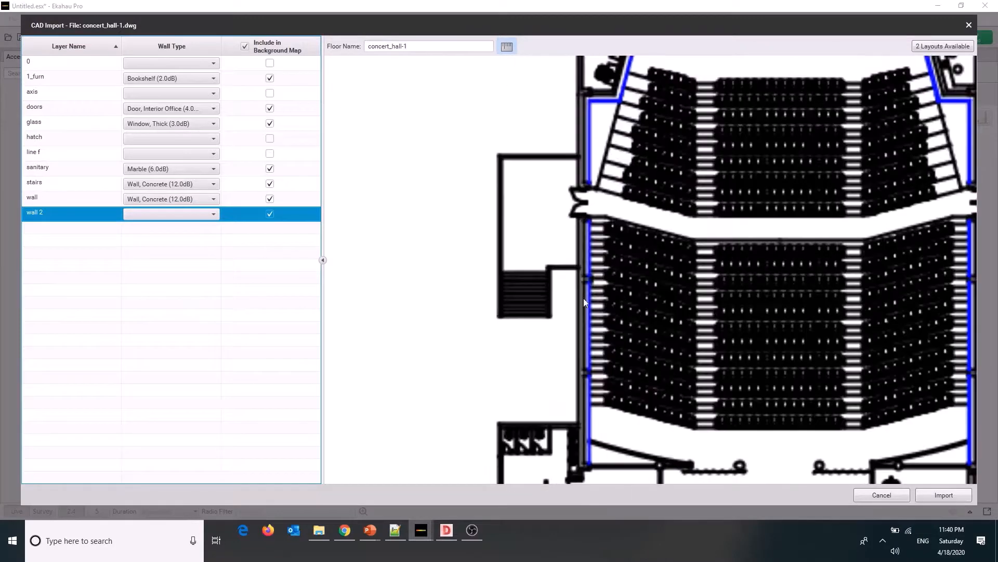
scroll(583, 298, "down", 3)
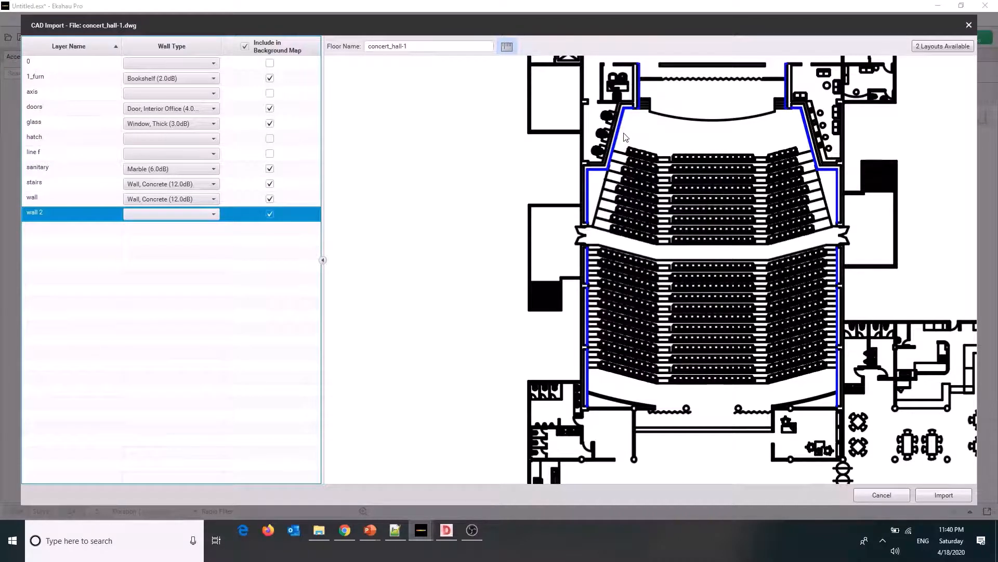
left_click(208, 214)
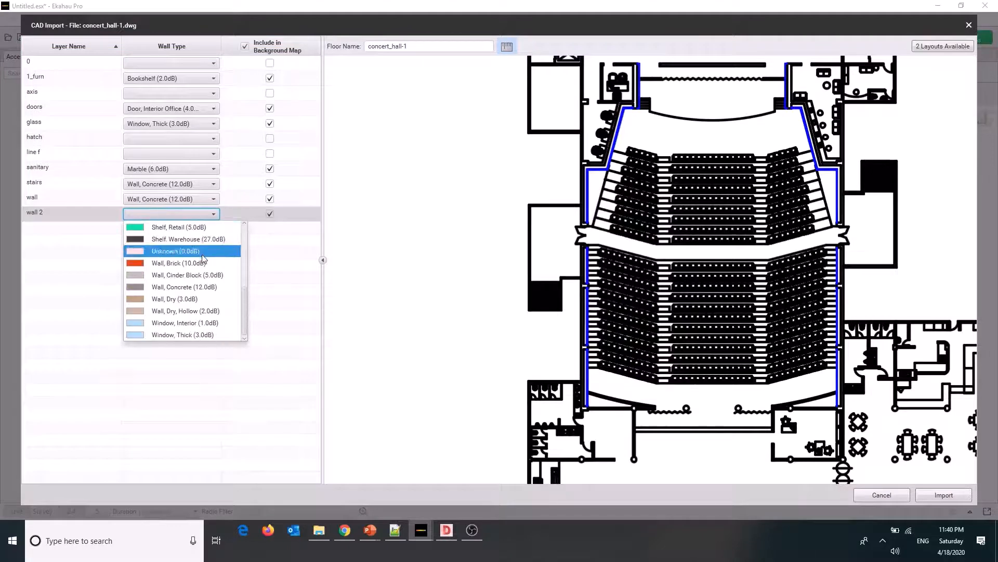
left_click(185, 312)
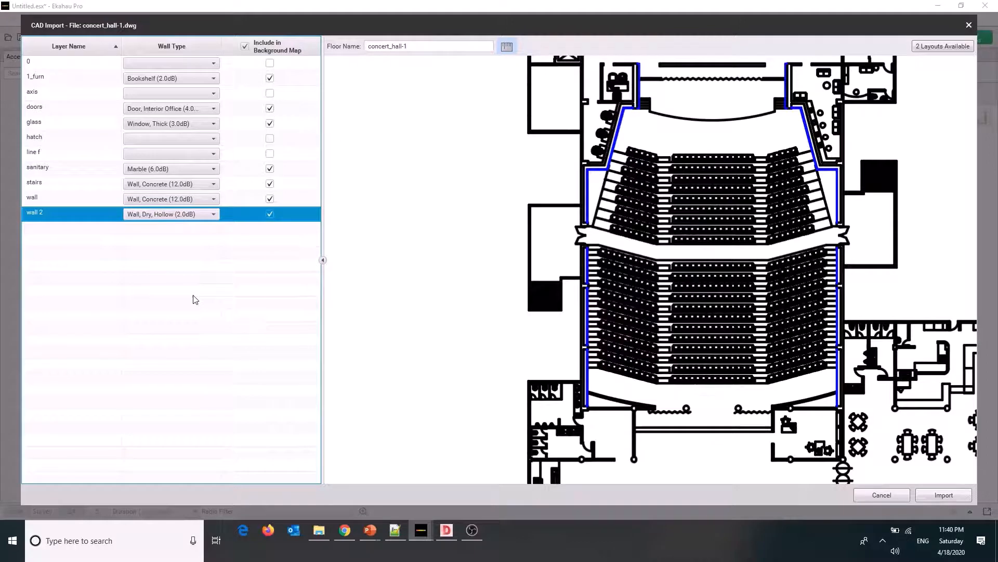
Check the scale length in the plan preview and import the CAD floor plan with the assigned layer wall types
scroll(635, 323, "down", 5)
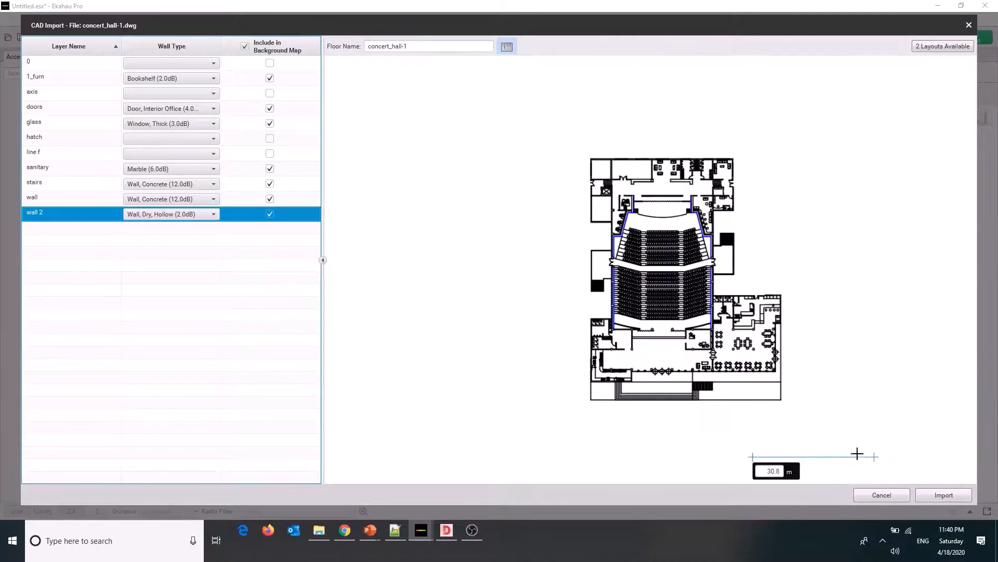
left_click(772, 473)
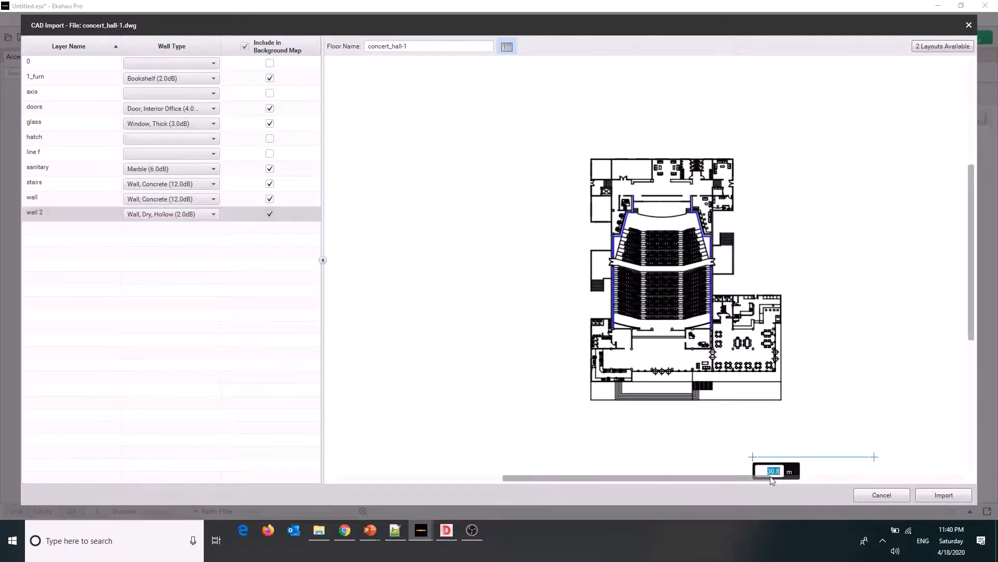
left_click(942, 495)
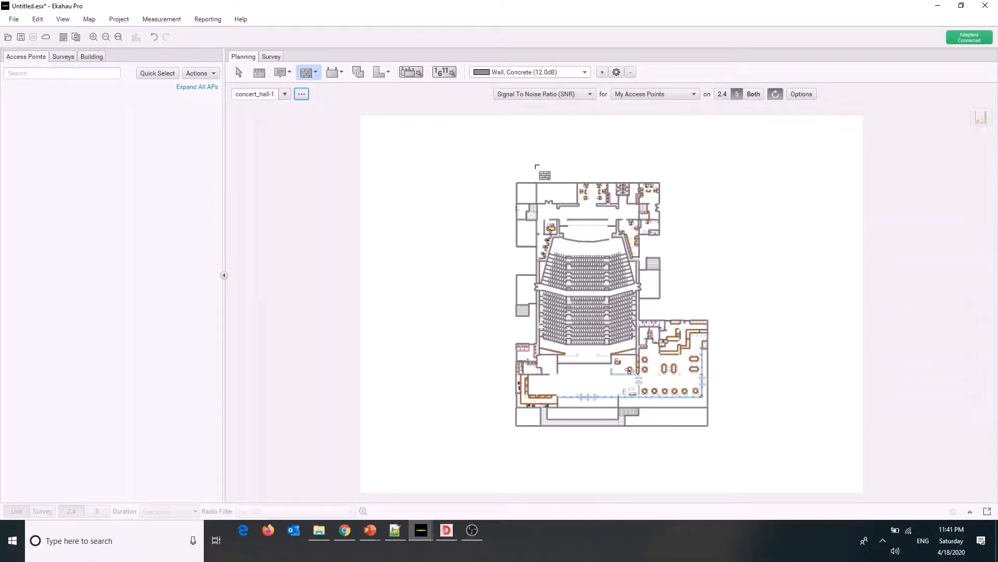
Examine the walls generated on the imported concert hall map, including the seating rows, auditorium stairs, restrooms and dining area
scroll(669, 252, "up", 2)
scroll(669, 252, "up", 1)
scroll(663, 253, "down", 2)
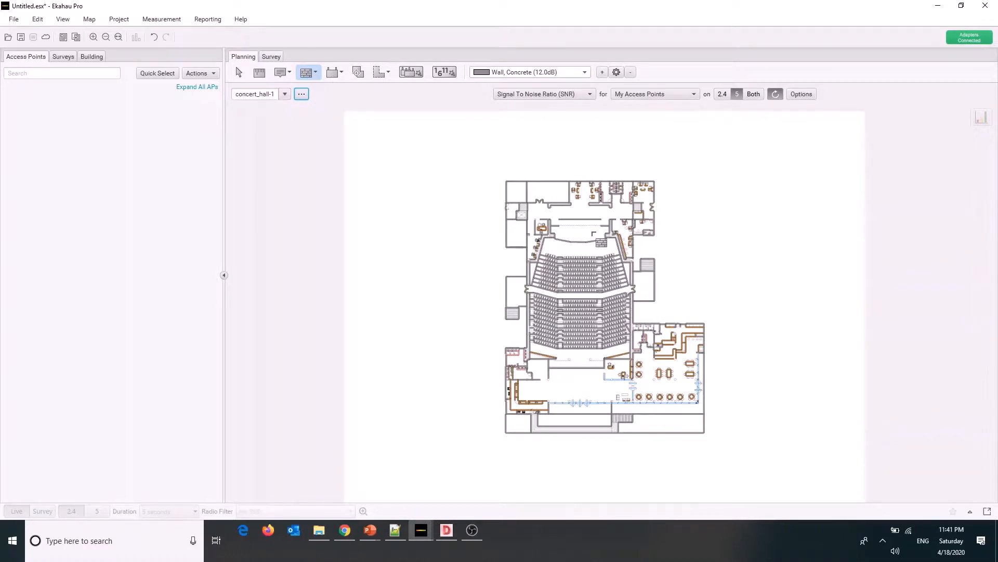
scroll(566, 230, "up", 3)
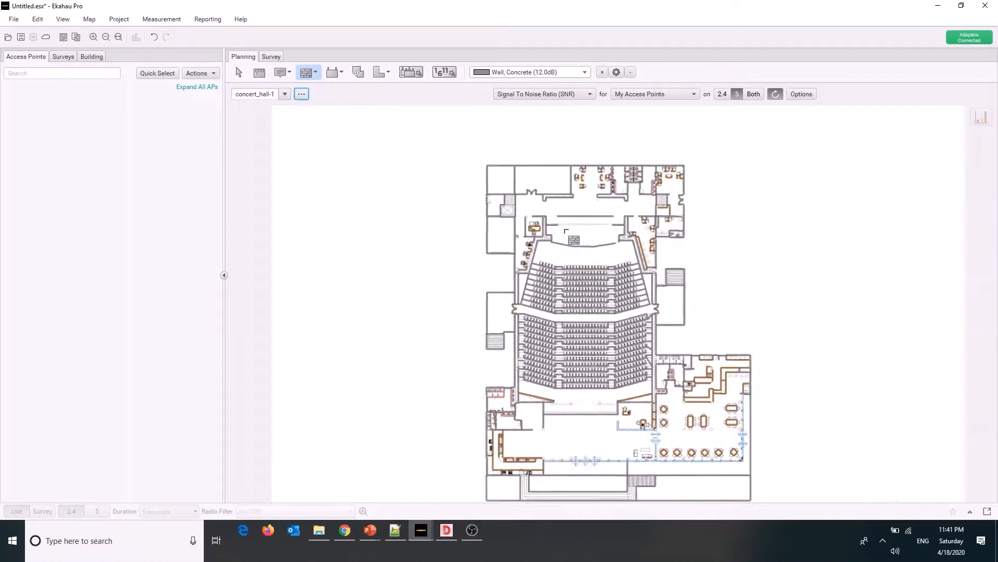
left_click_drag(992, 262, 992, 289)
scroll(703, 254, "up", 5)
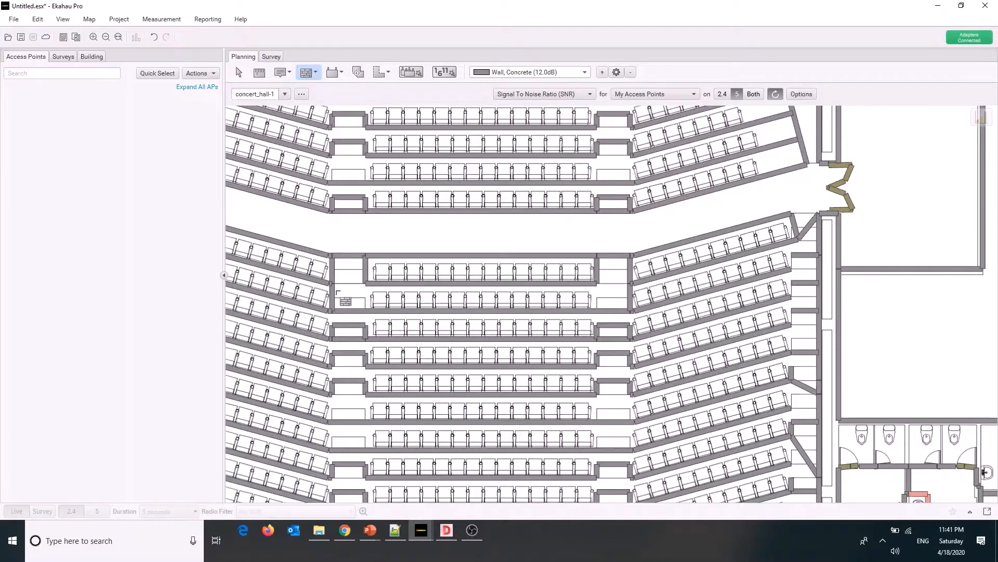
scroll(351, 301, "down", 3)
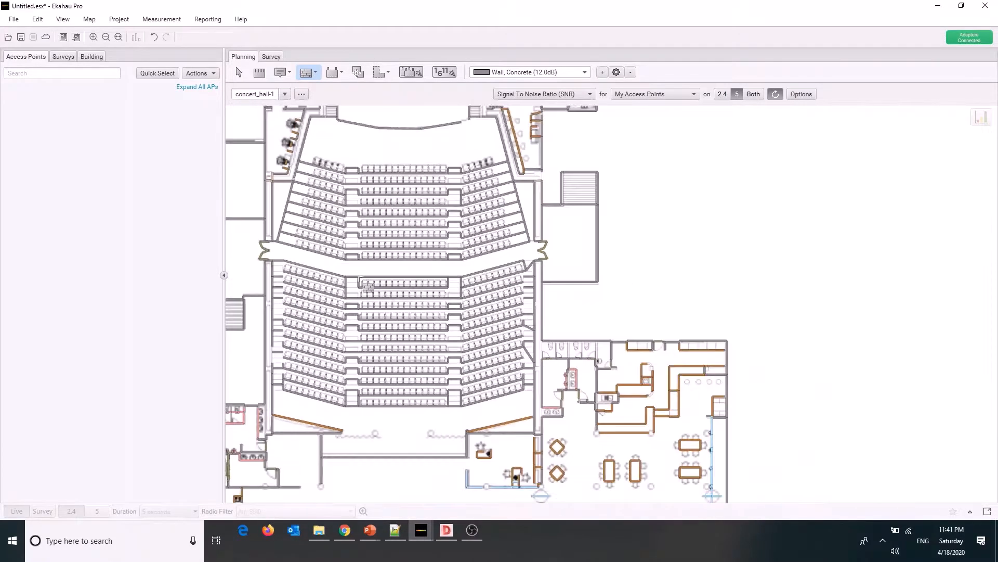
scroll(541, 276, "up", 3)
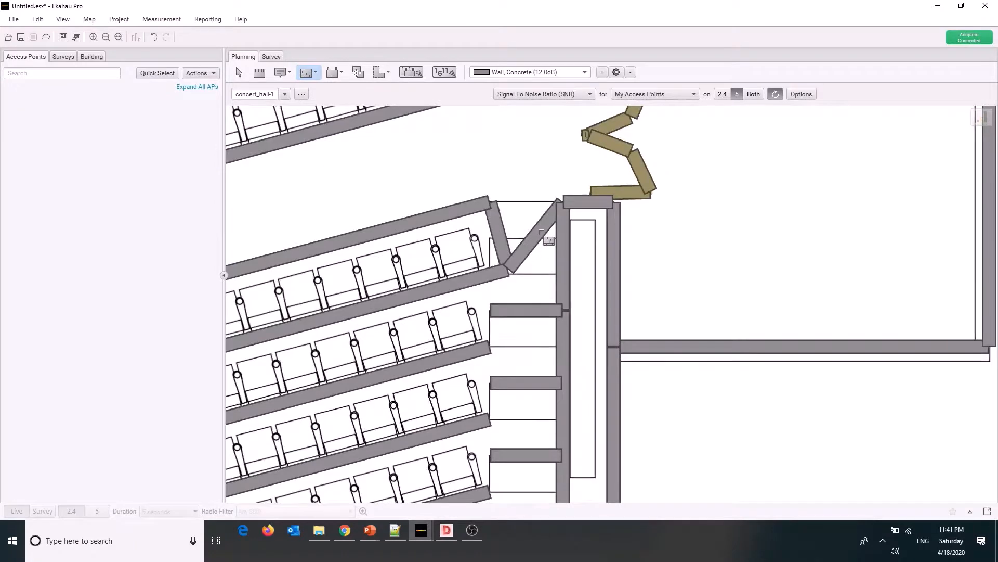
scroll(551, 253, "down", 2)
scroll(552, 253, "down", 3)
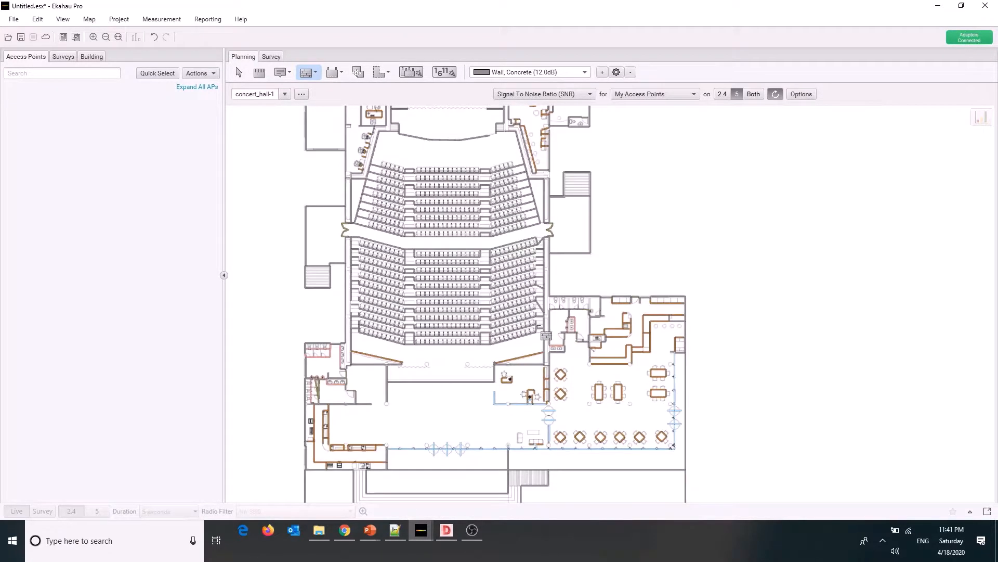
scroll(552, 323, "up", 2)
scroll(552, 322, "up", 1)
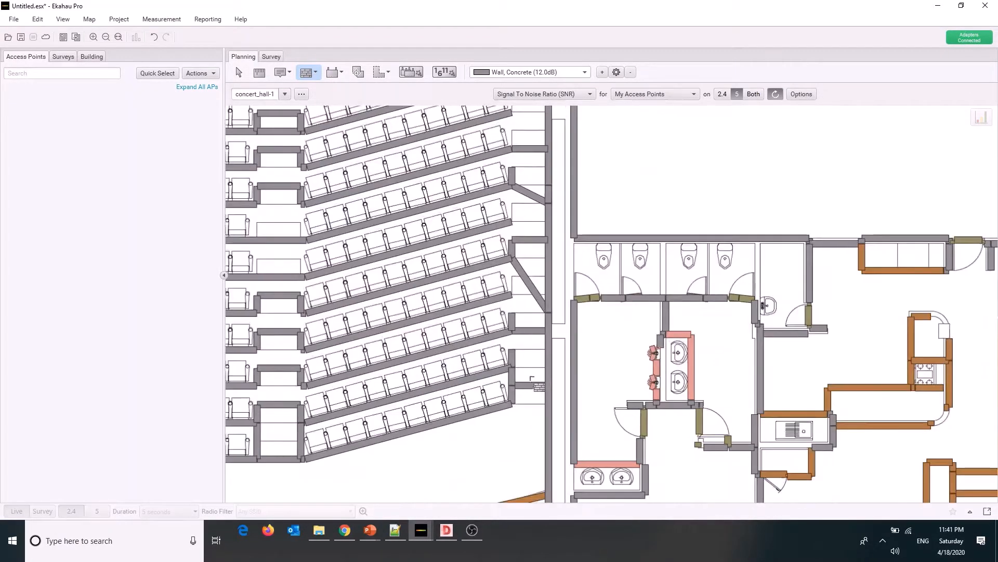
scroll(532, 359, "down", 3)
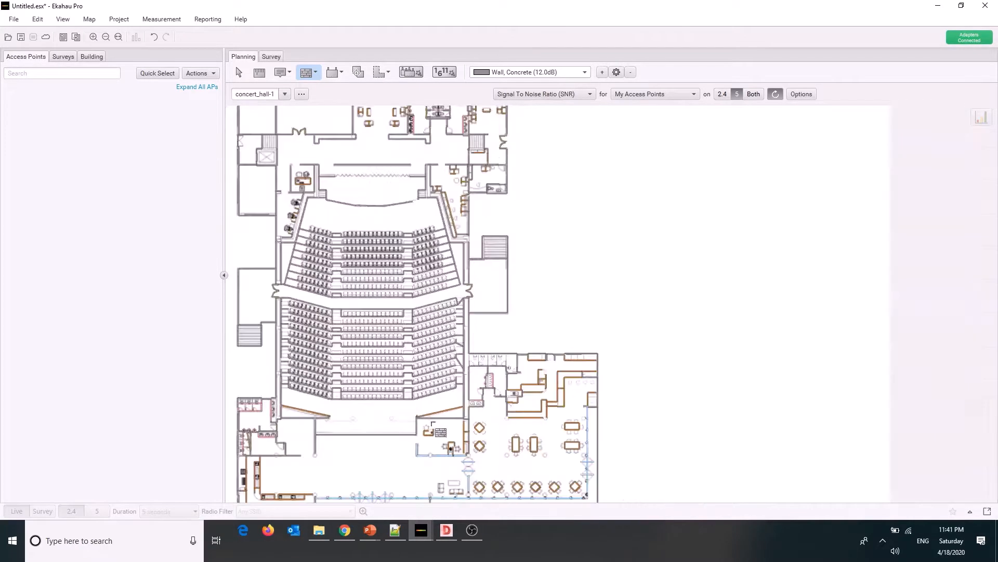
scroll(451, 458, "up", 5)
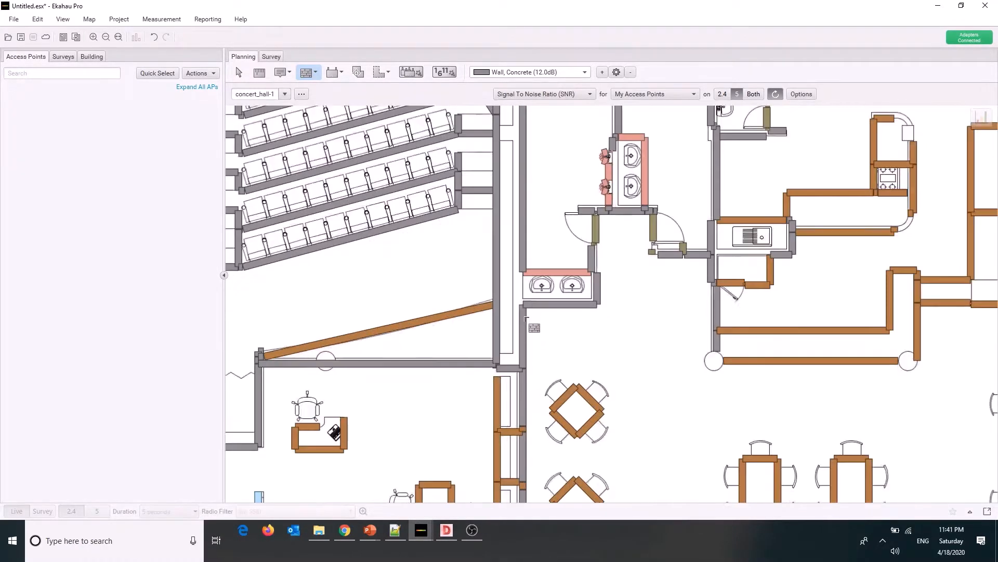
scroll(534, 309, "down", 4)
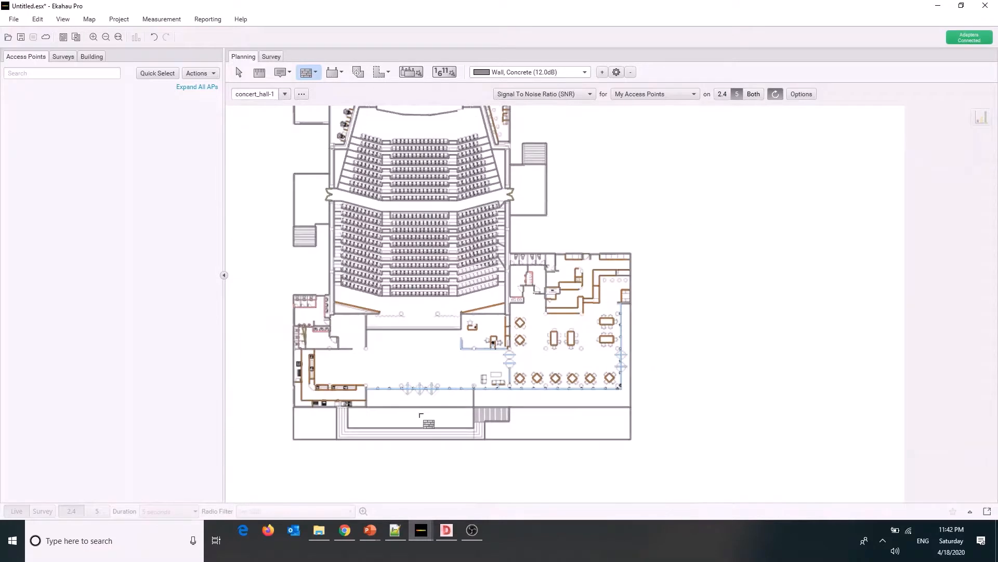
Examine the walls generated around the lobby entrance and its revolving doors, and leave wall drawing for the selection tool
scroll(414, 414, "up", 2)
scroll(405, 406, "up", 2)
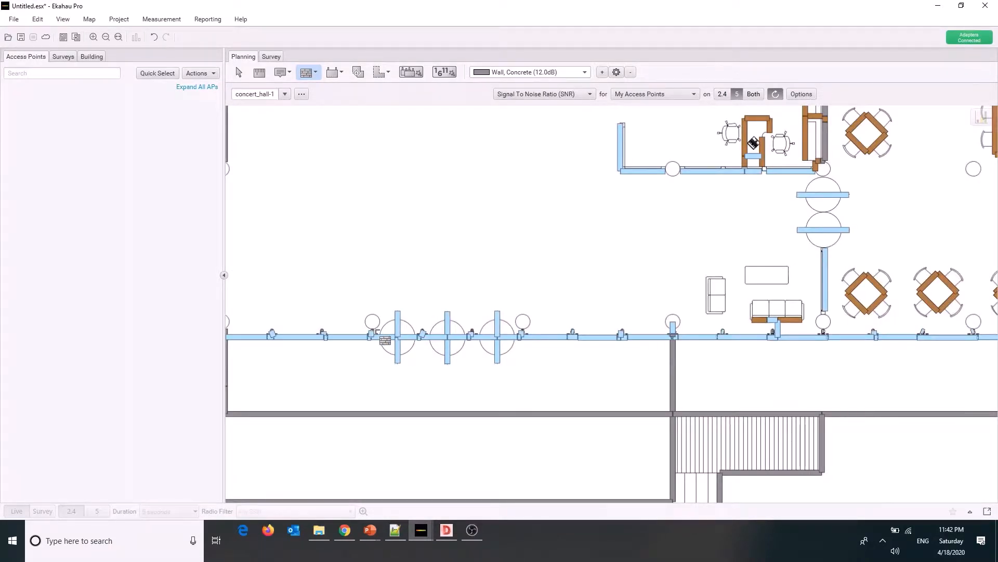
scroll(385, 341, "down", 5)
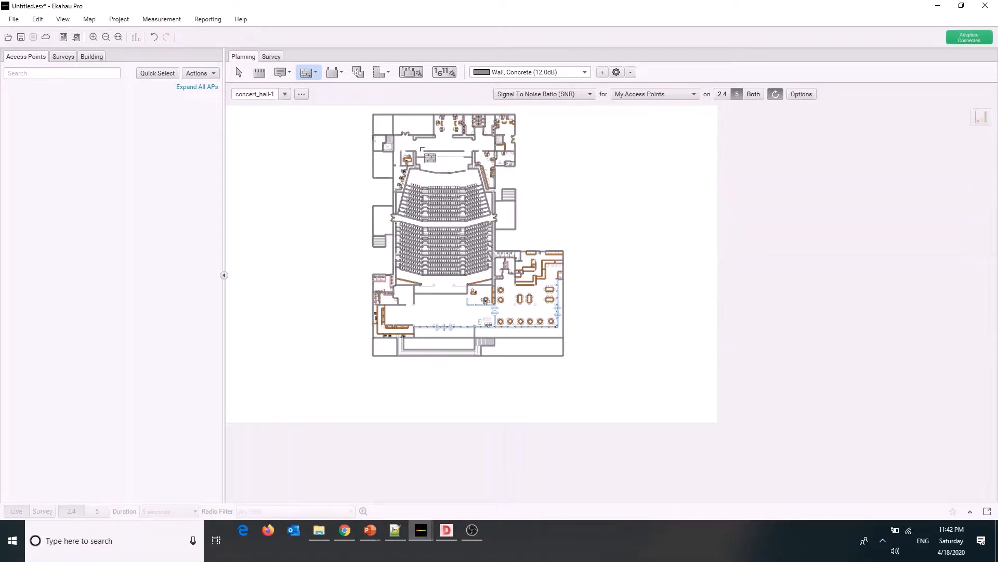
left_click(240, 70)
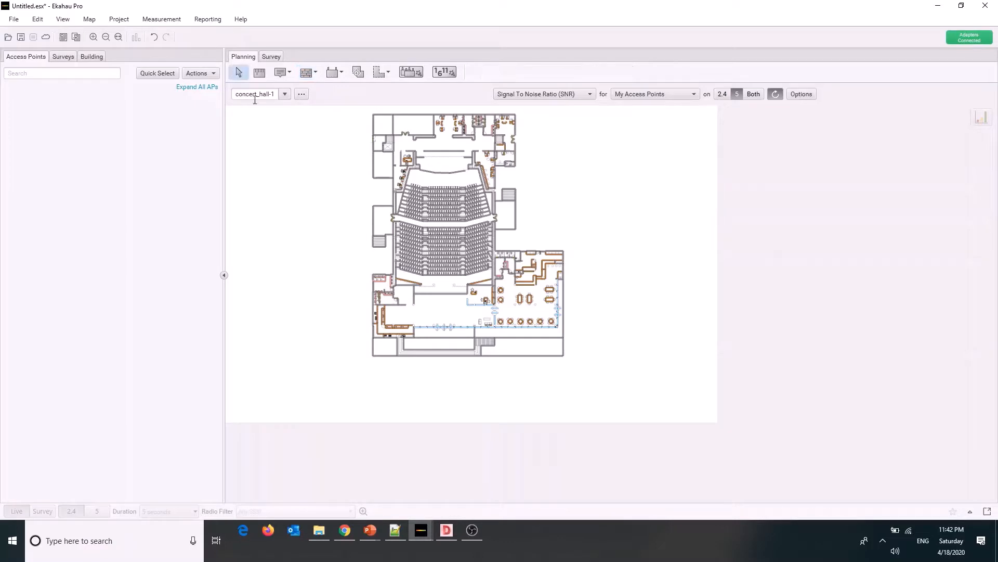
Preview the open HDX ~ Concert Area project and return to the whole floor plan in the untitled project
left_click(426, 536)
mouse_move(383, 508)
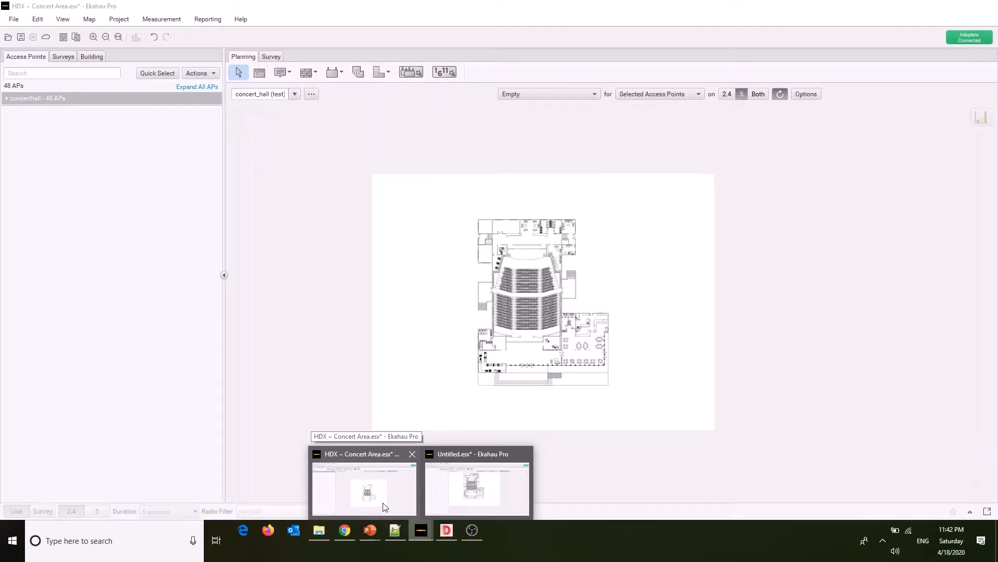
left_click(430, 504)
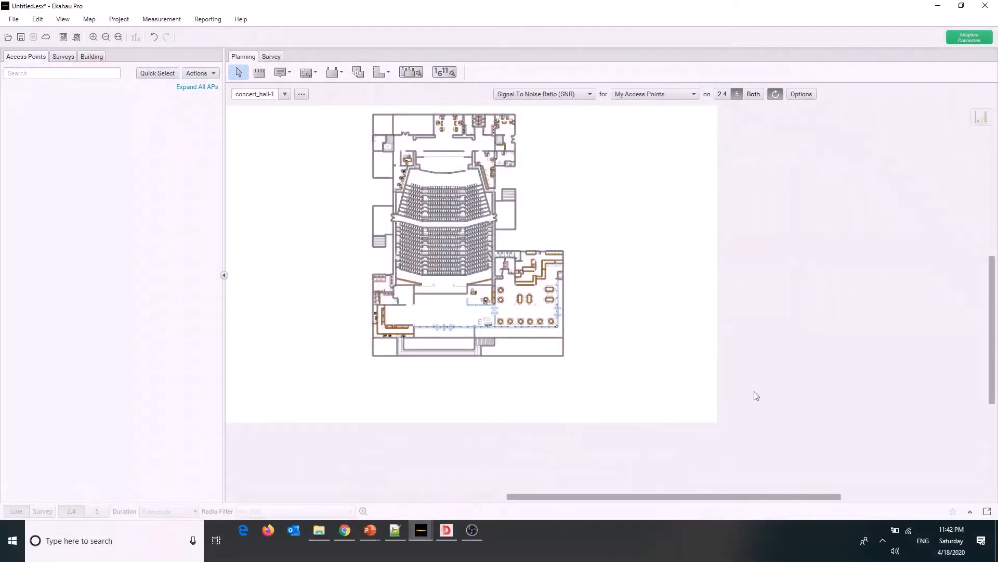
left_click_drag(993, 386, 991, 371)
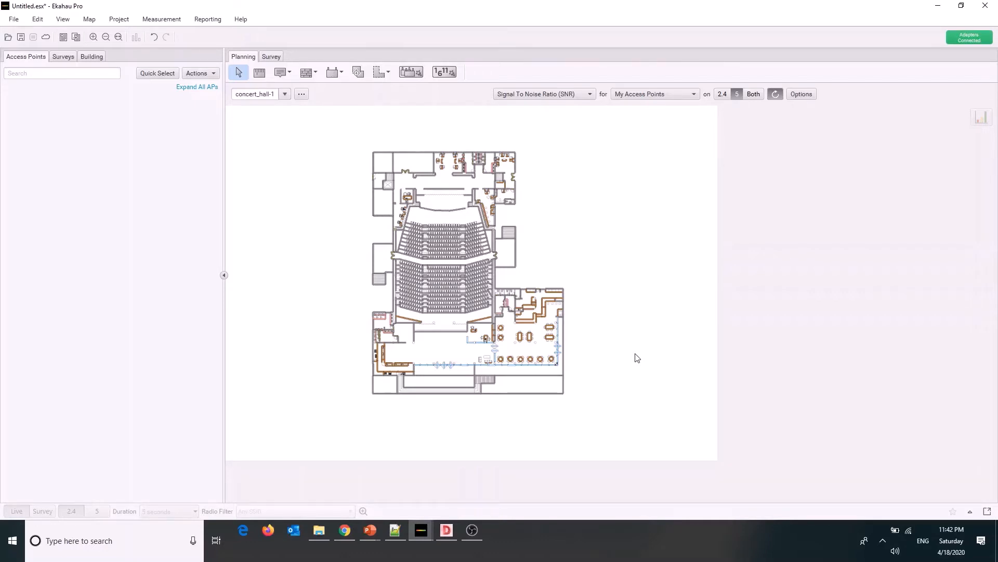
Bring up the overview of open windows to switch away from the untitled project
key("alt+Tab")
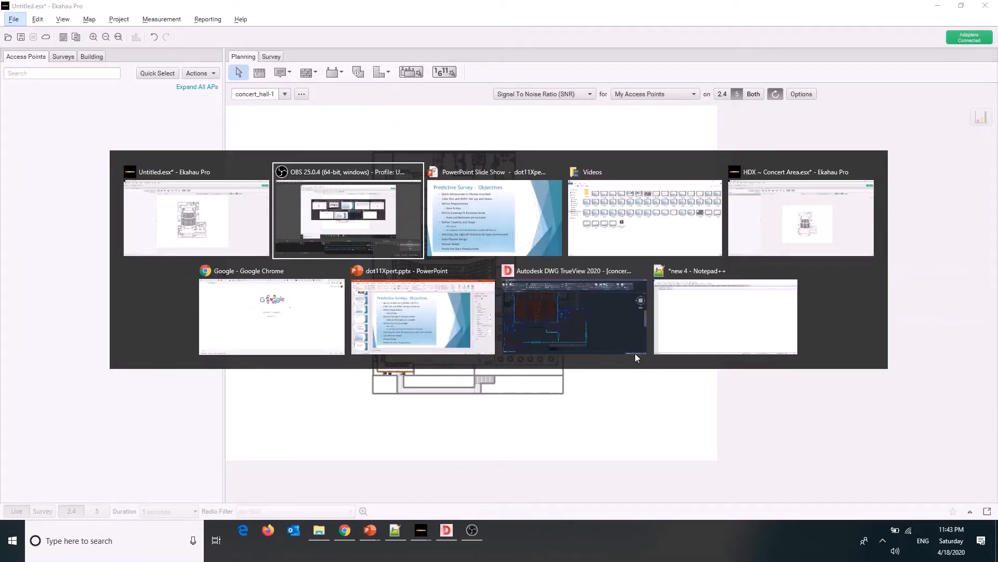